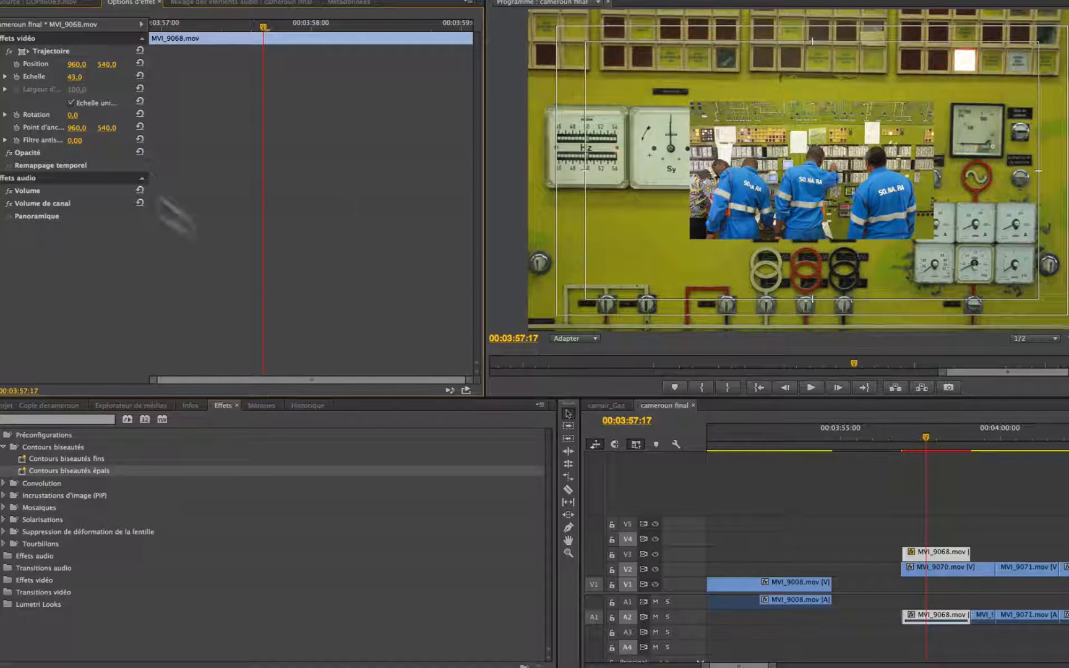
Step: Move the MVI_9068.mov inset to the upper-right of the image, at position 1380.1, 326.8
left_click(23, 52)
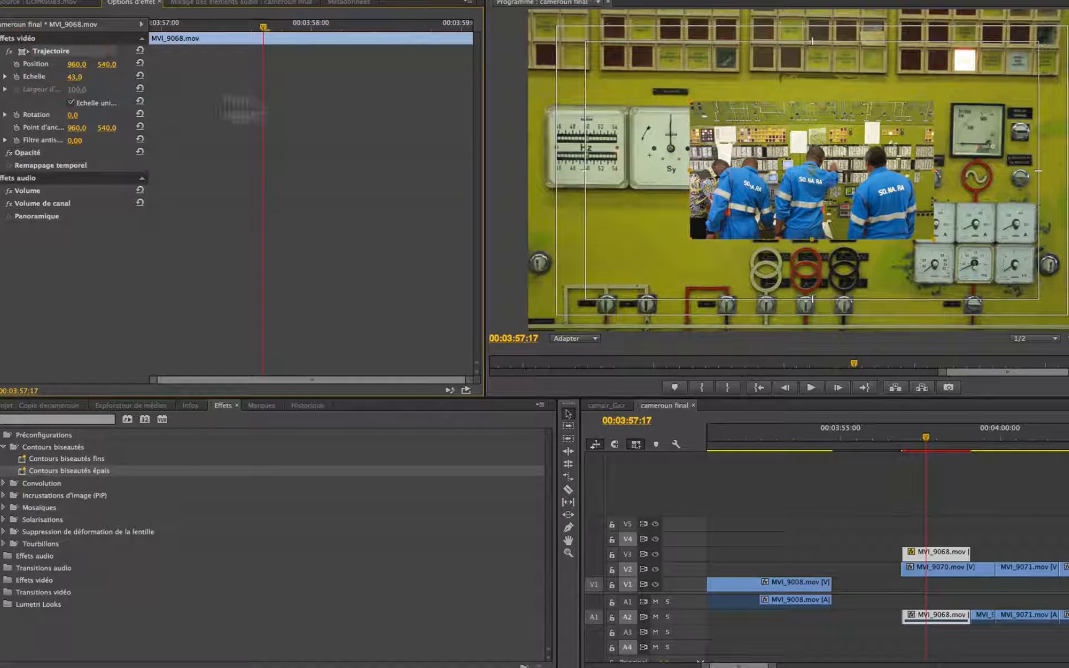
left_click_drag(834, 198, 929, 116)
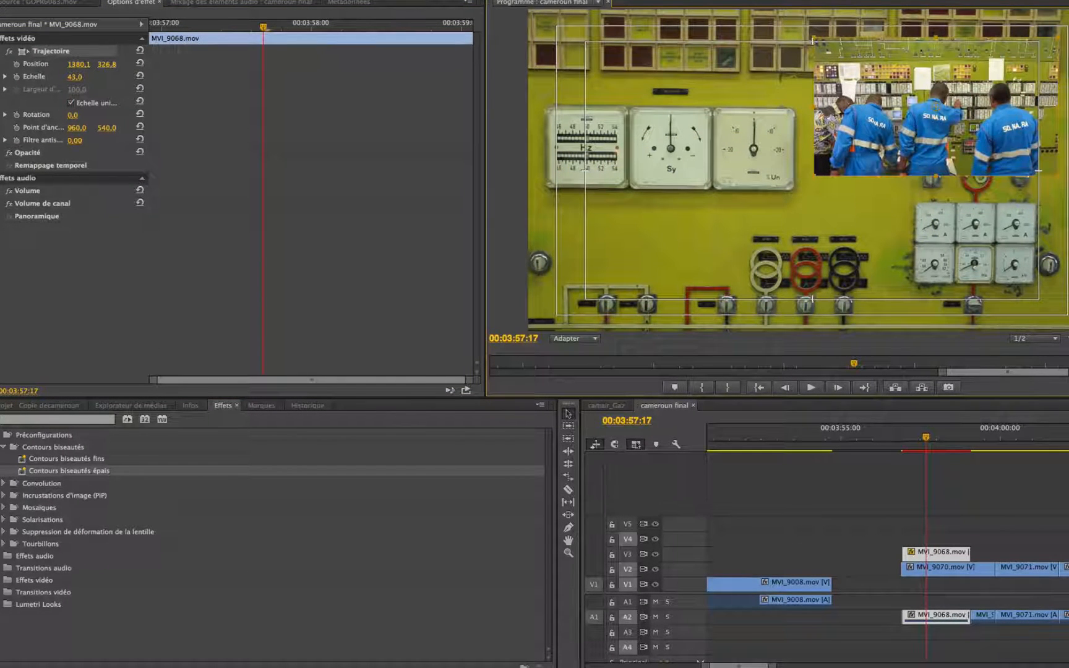
Step: Apply the Contours biseautés épais preset to the MVI_9068.mov clip and set its bevel thickness (Epaisseur) to 0
left_click_drag(37, 470, 933, 554)
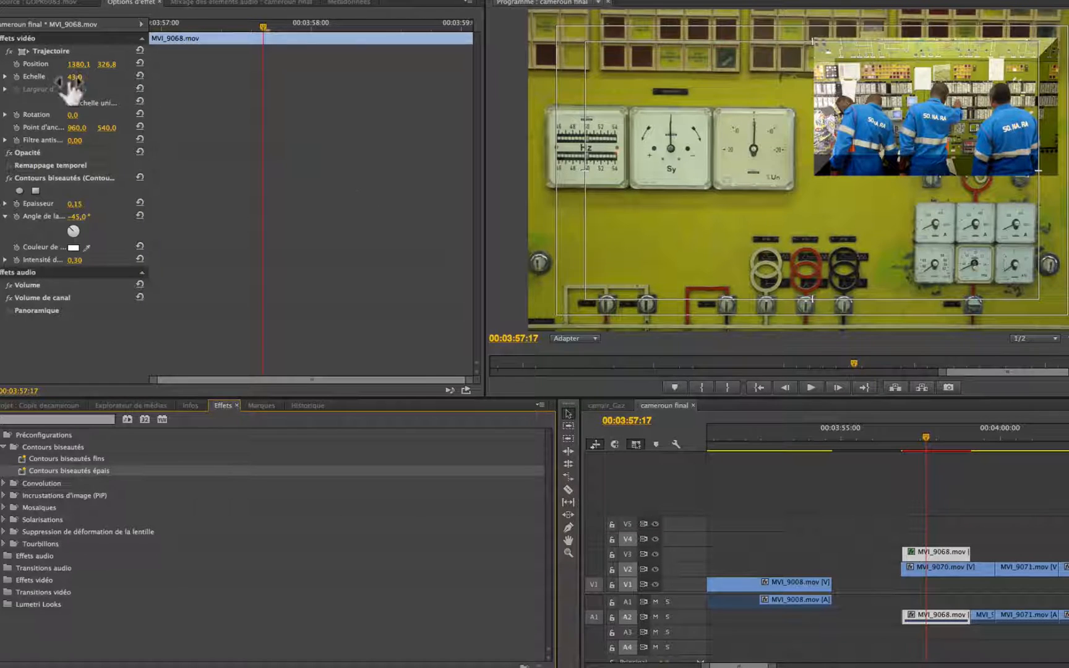
mouse_move(74, 210)
left_mouse_down()
mouse_move(56, 210)
mouse_move(80, 204)
mouse_move(68, 203)
left_mouse_up()
left_click(75, 204)
type("0")
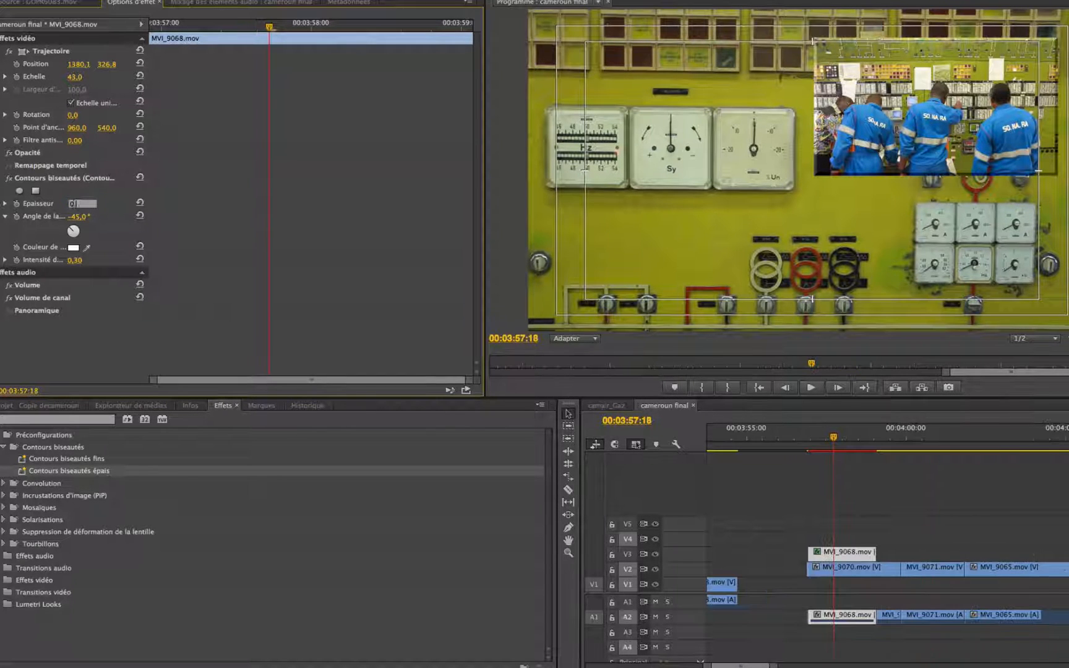
key("Return")
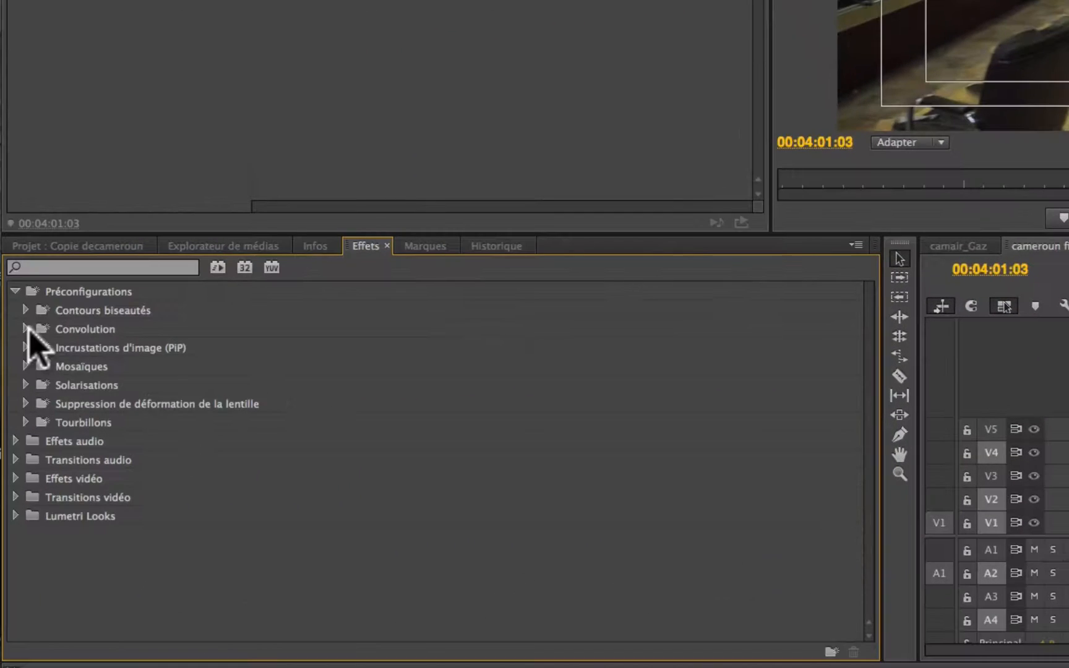
Step: Examine the properties of the Convolution, Détection des contours preset among the Convolution presets
left_click(178, 330)
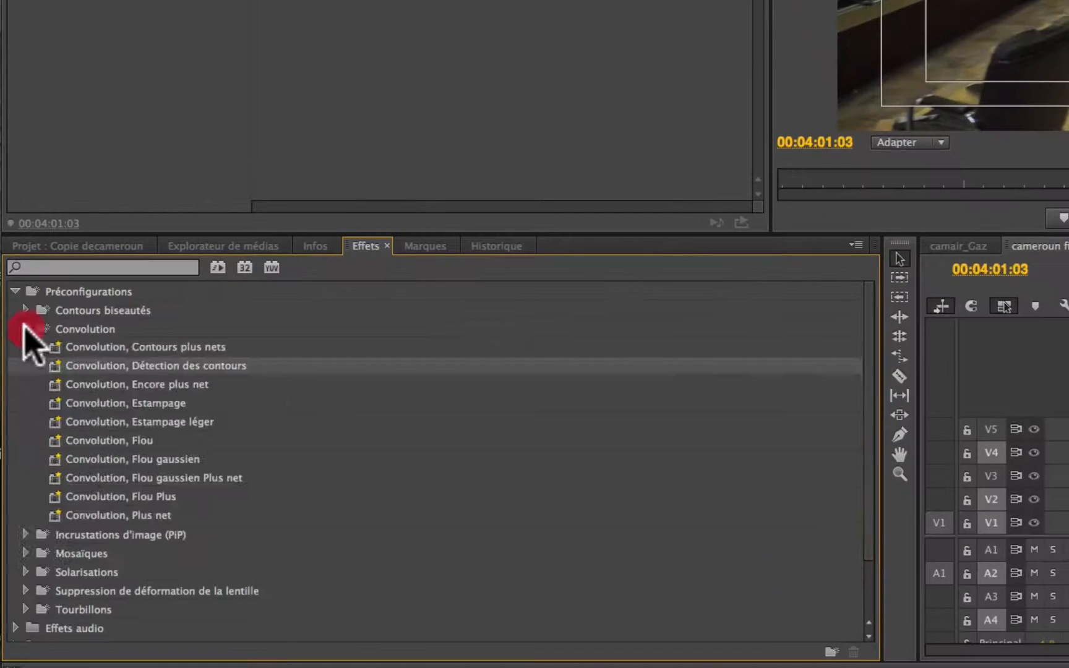
left_click(162, 348)
double_click(161, 365)
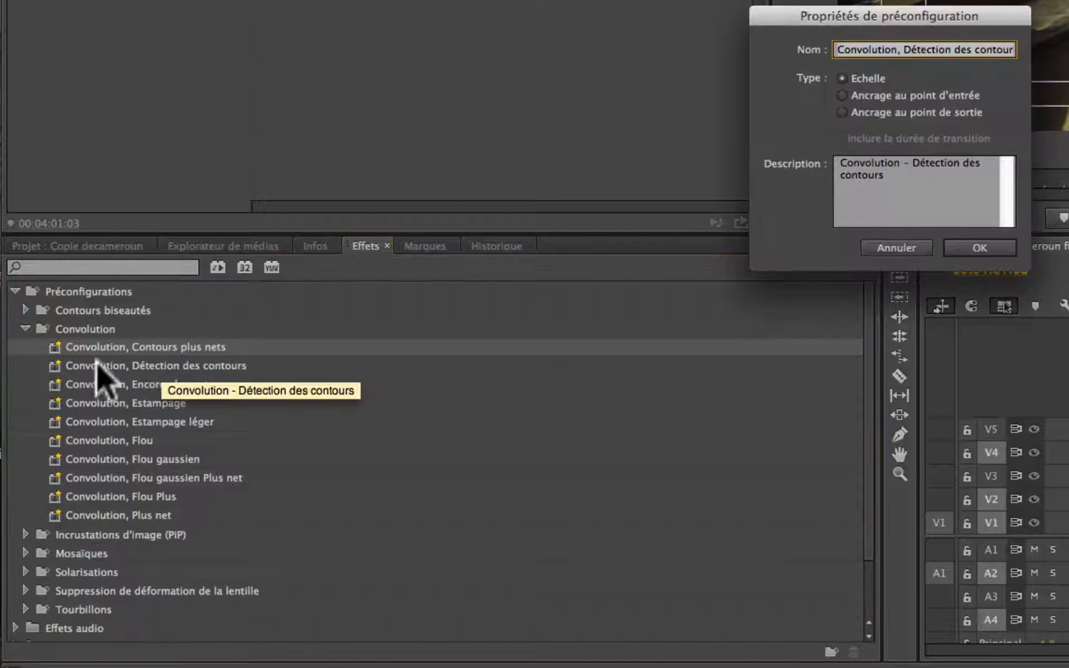
left_click(975, 248)
left_click(246, 366)
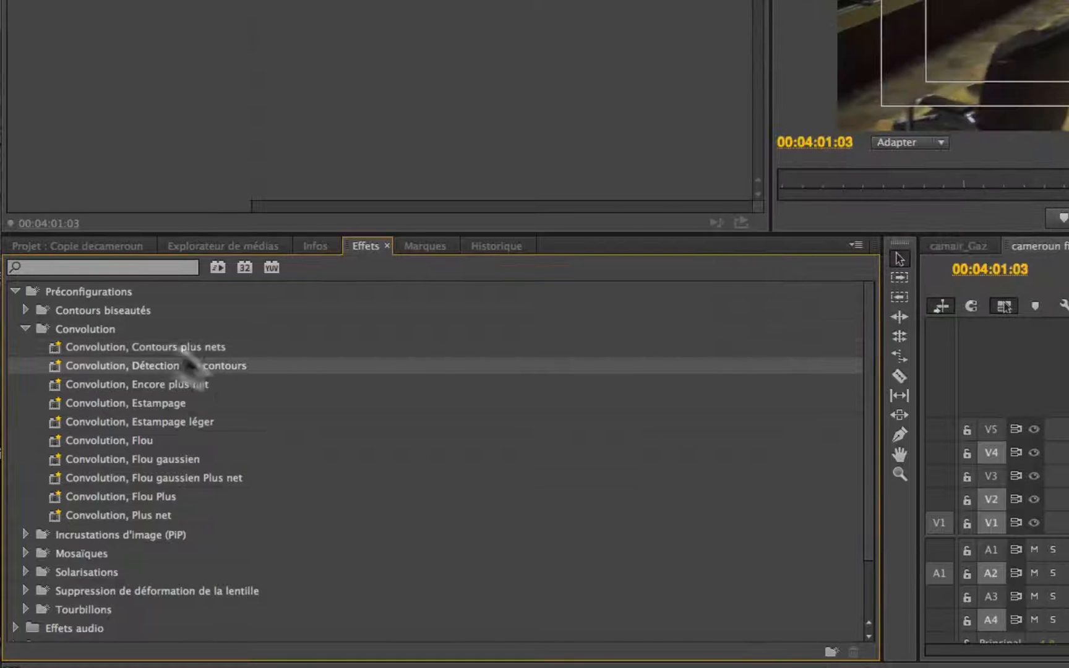
Step: Try the Convolution, Contours plus nets preset on the MVI_9065.mov clip and remove the effect
left_click_drag(53, 348, 927, 567)
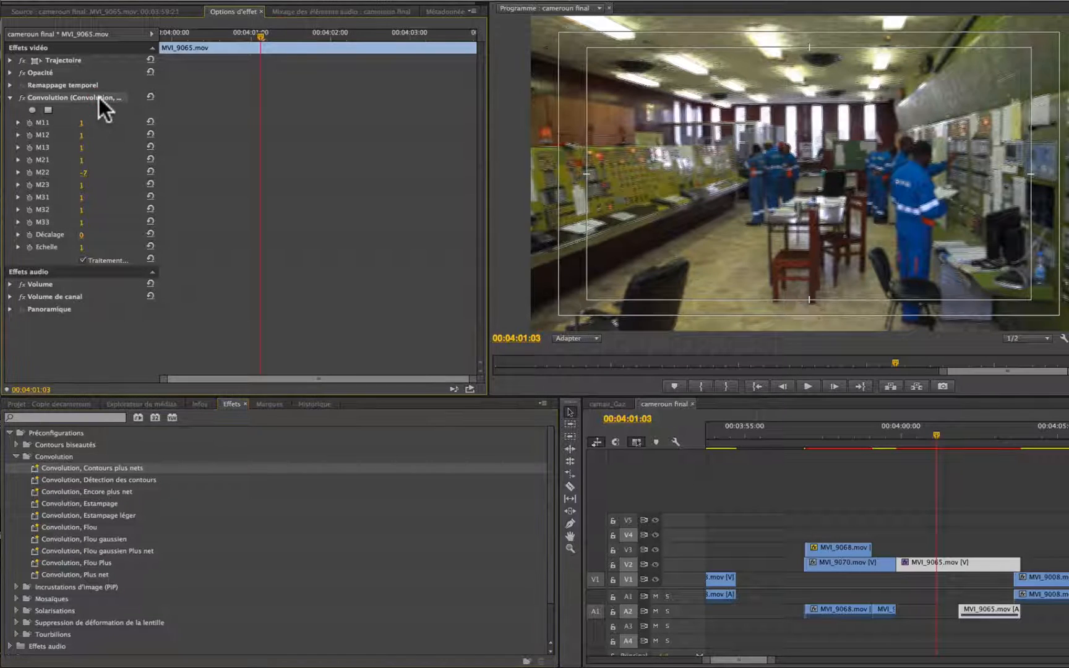
key("Delete")
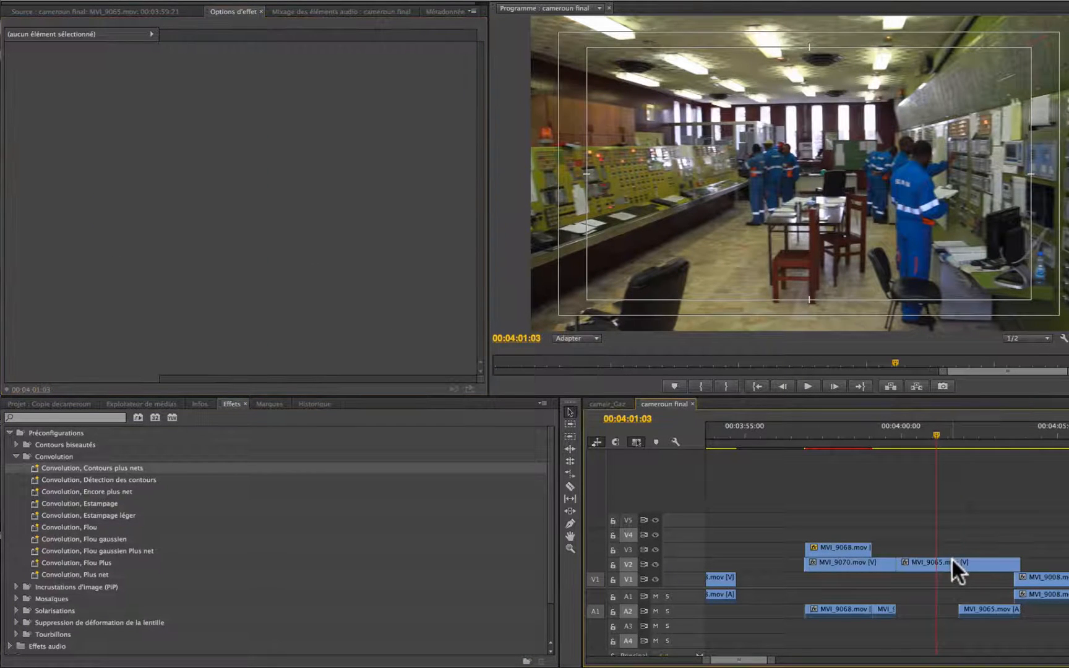
Step: Duplicate the MVI_9065.mov video clip from track V2 onto track V3, directly above the original
left_click_drag(952, 557, 953, 554)
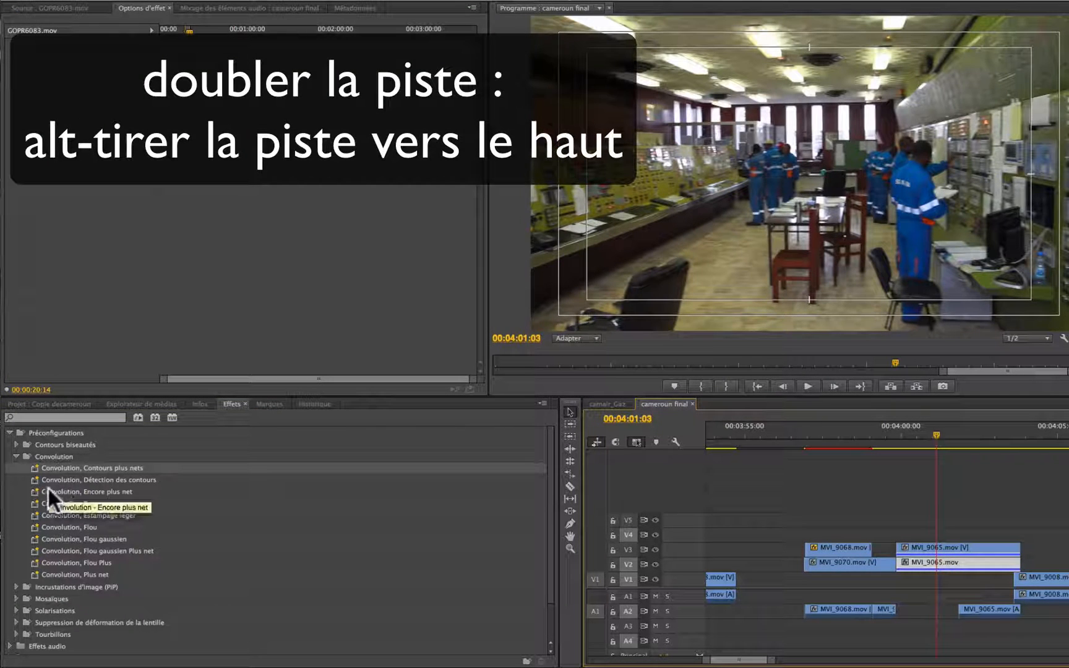
Step: Apply the Convolution, Détection des contours preset to the V3 copy of MVI_9065.mov and set its blend mode to Ecran
left_click_drag(34, 477, 927, 546)
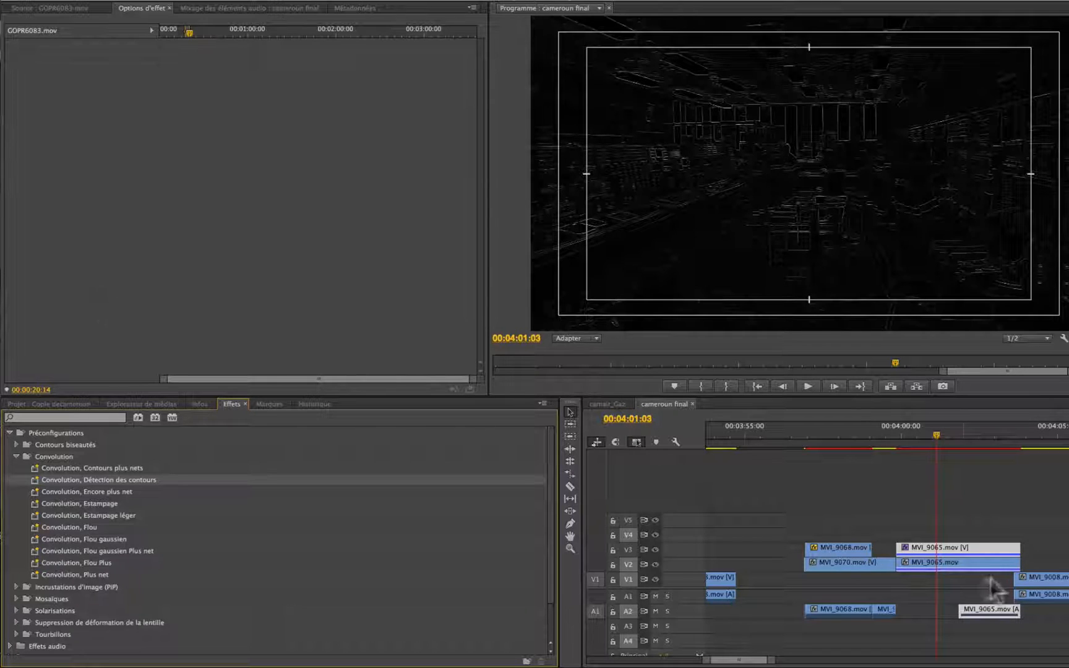
left_click(955, 563)
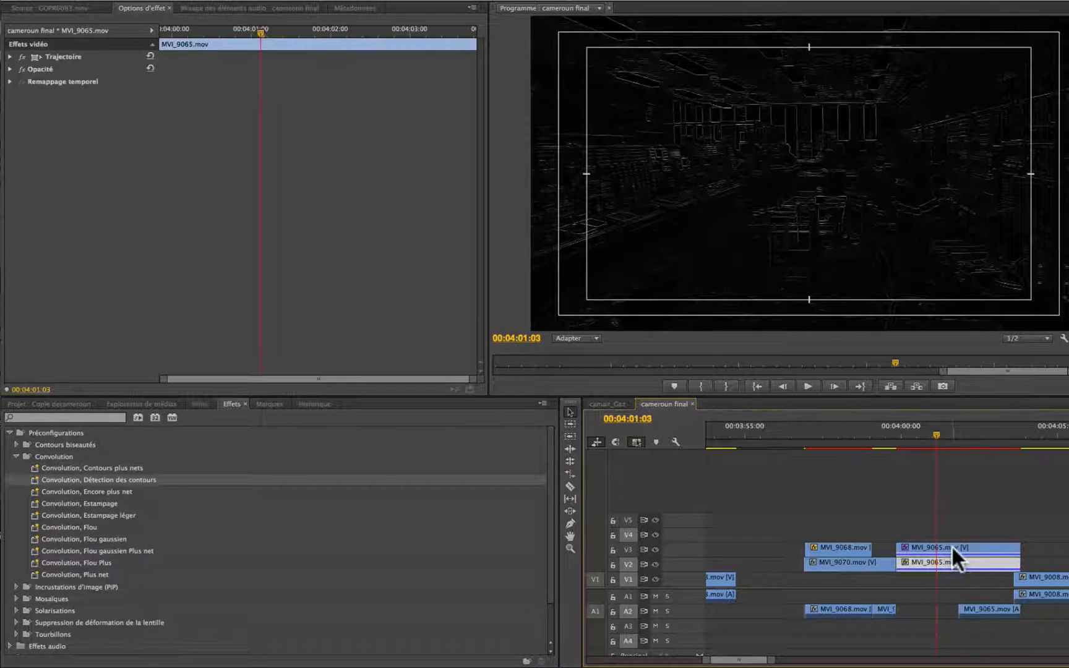
left_click(952, 546)
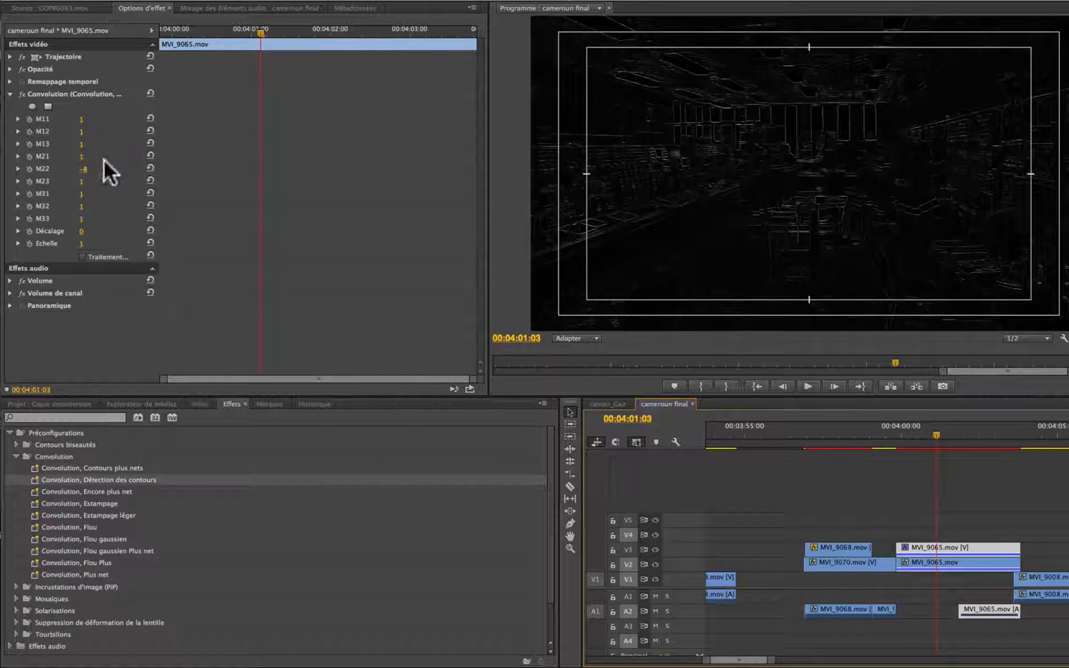
left_click(9, 68)
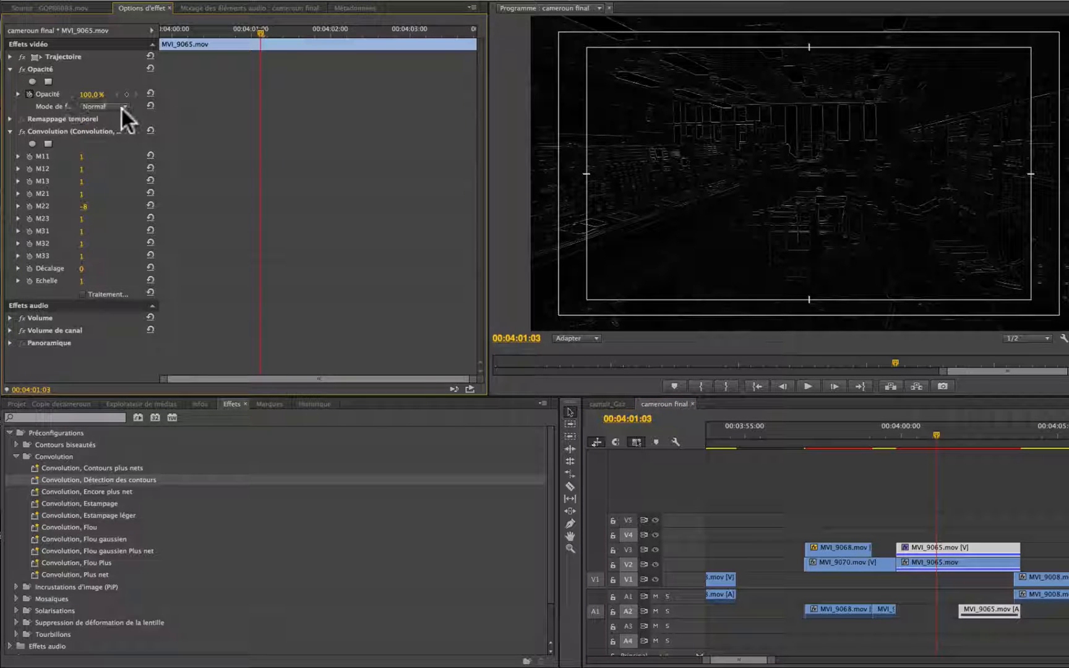
left_click(123, 106)
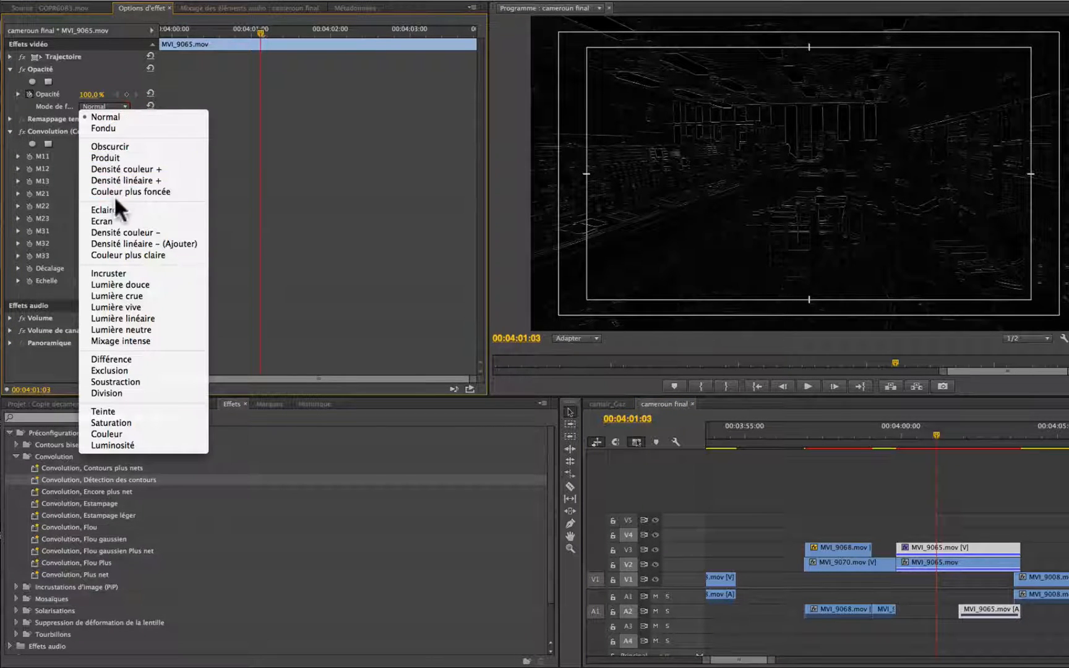
left_click(106, 212)
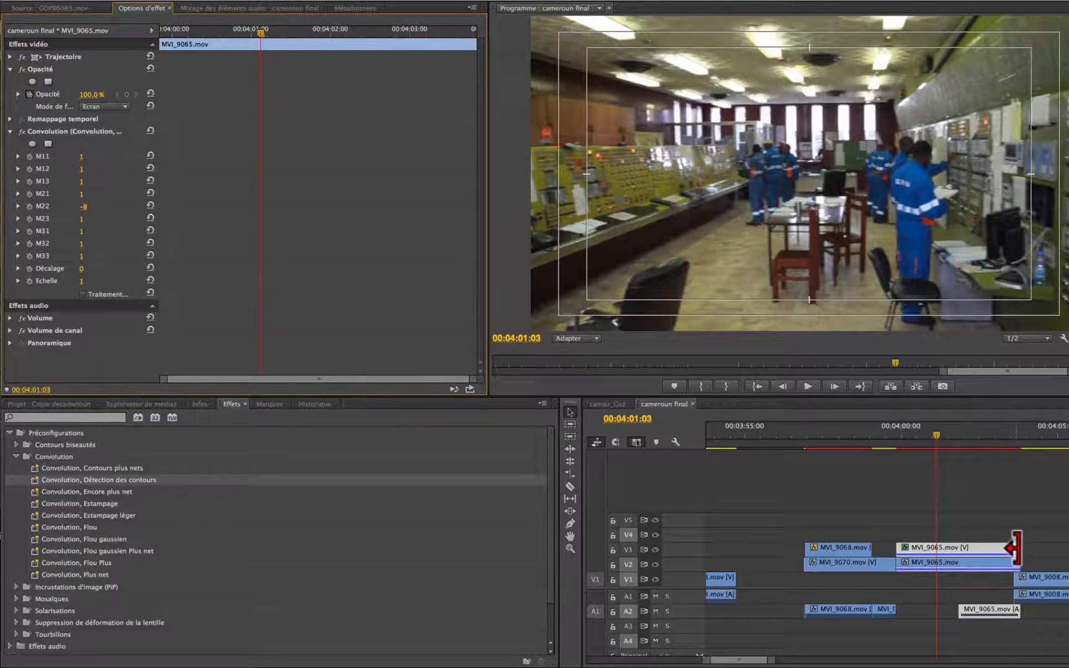
Step: Shorten the end of the V3 copy of MVI_9065.mov and compare the overlaid part with the original footage
left_click_drag(1017, 547, 978, 547)
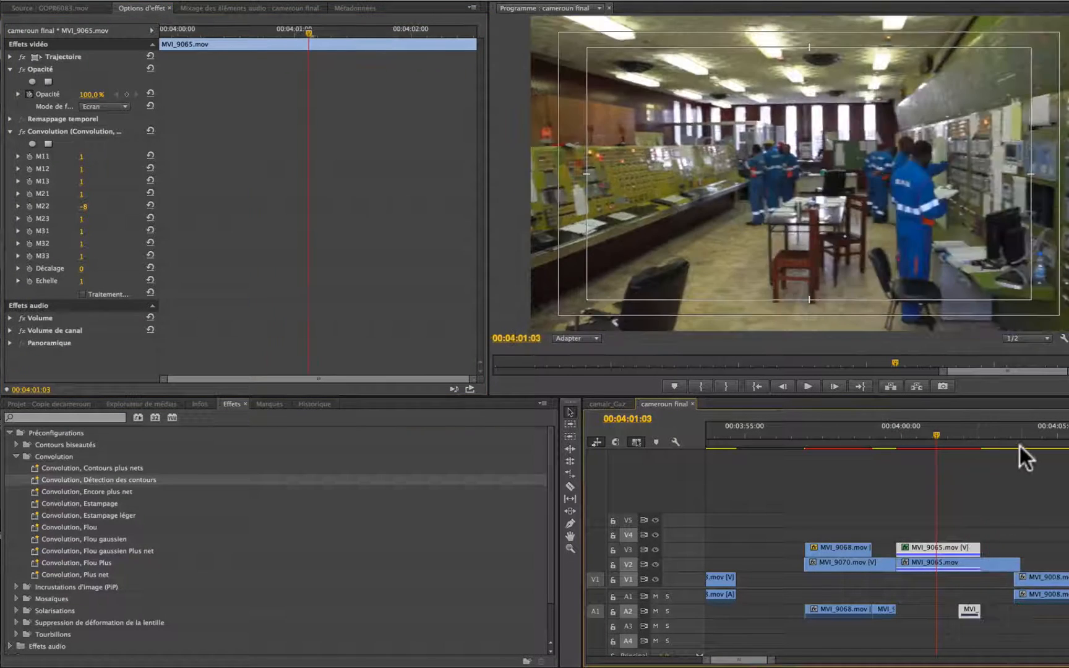
left_click_drag(993, 432, 931, 444)
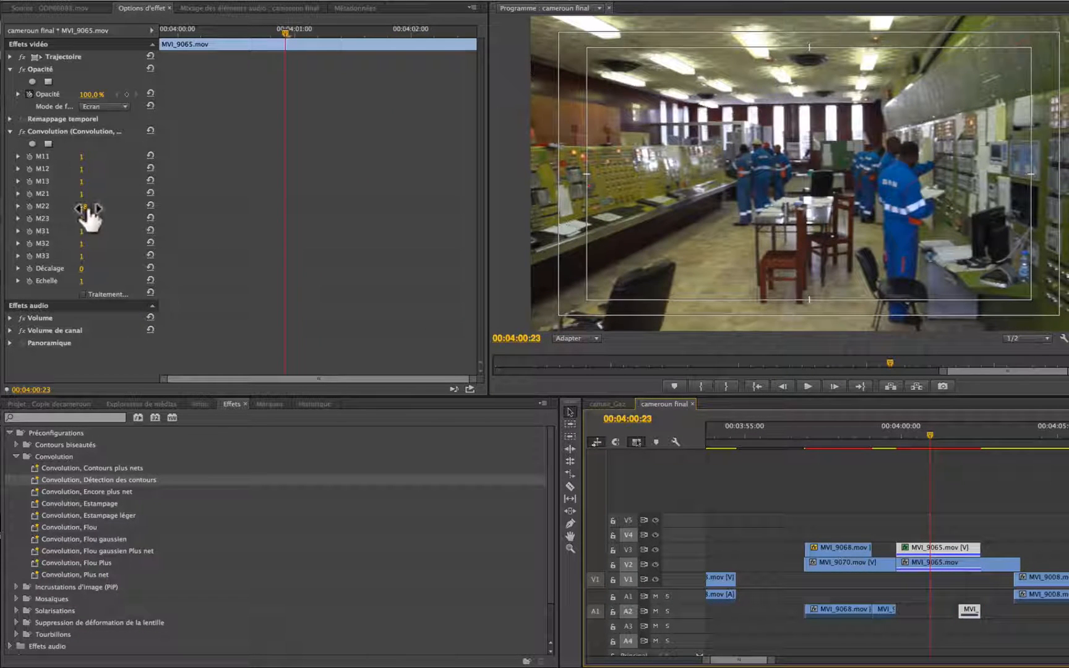
Step: Try a higher M22 value in the V3 copy's Convolution effect and remove the effect
left_click_drag(84, 207, 96, 208)
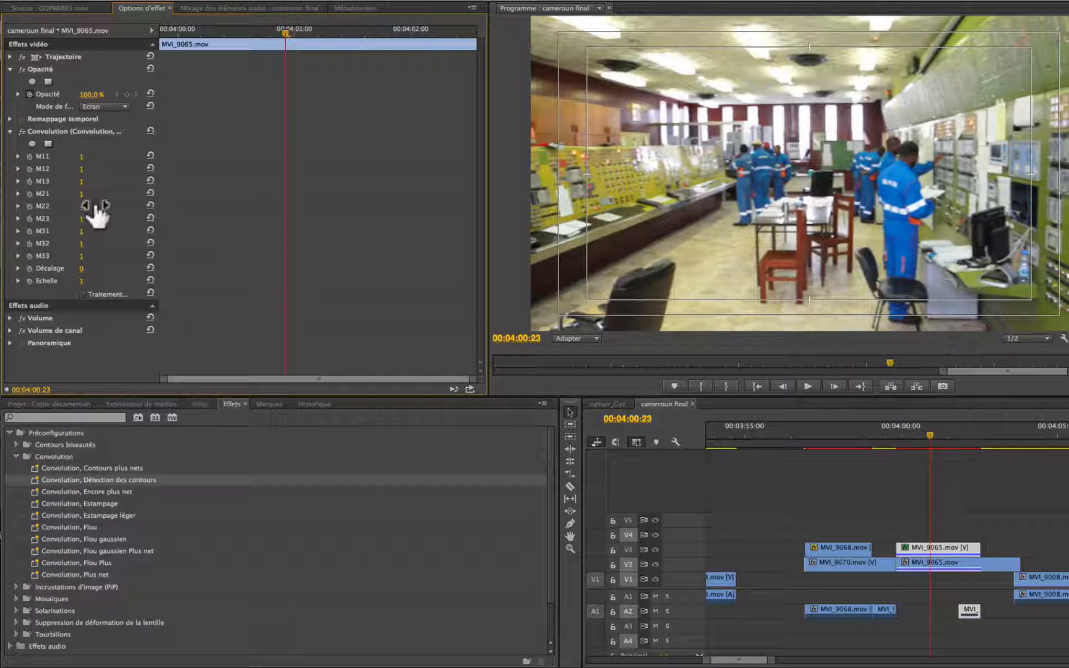
left_click(51, 128)
key("Delete")
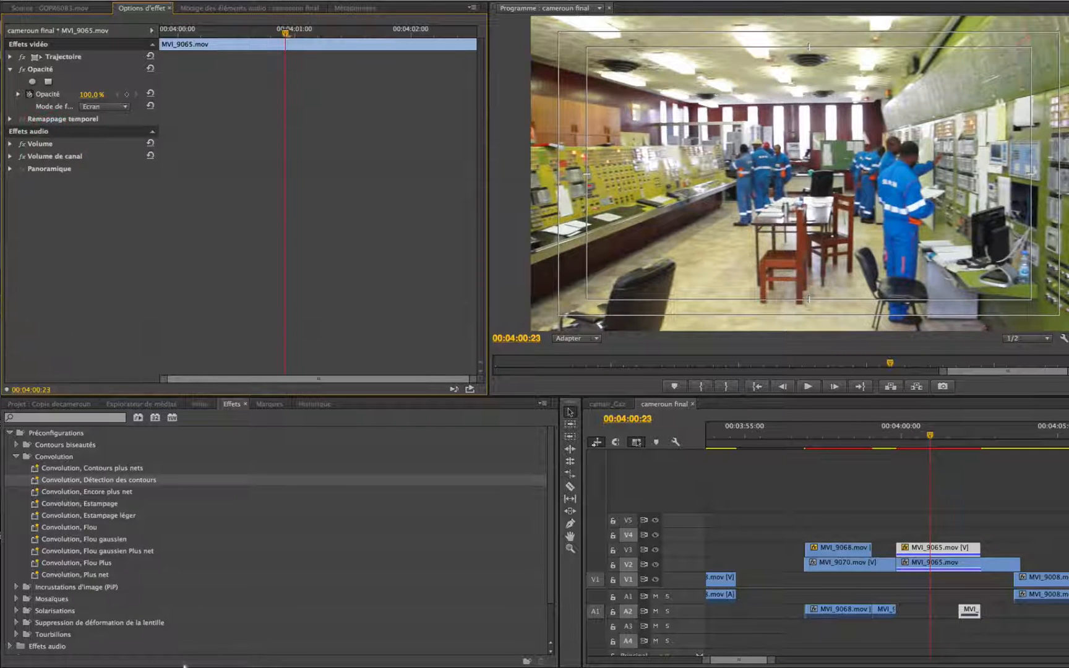
Step: Apply the Convolution, Estampage preset to the V3 copy and compare the Eclaircir blend mode with the original footage
left_click_drag(53, 500, 925, 549)
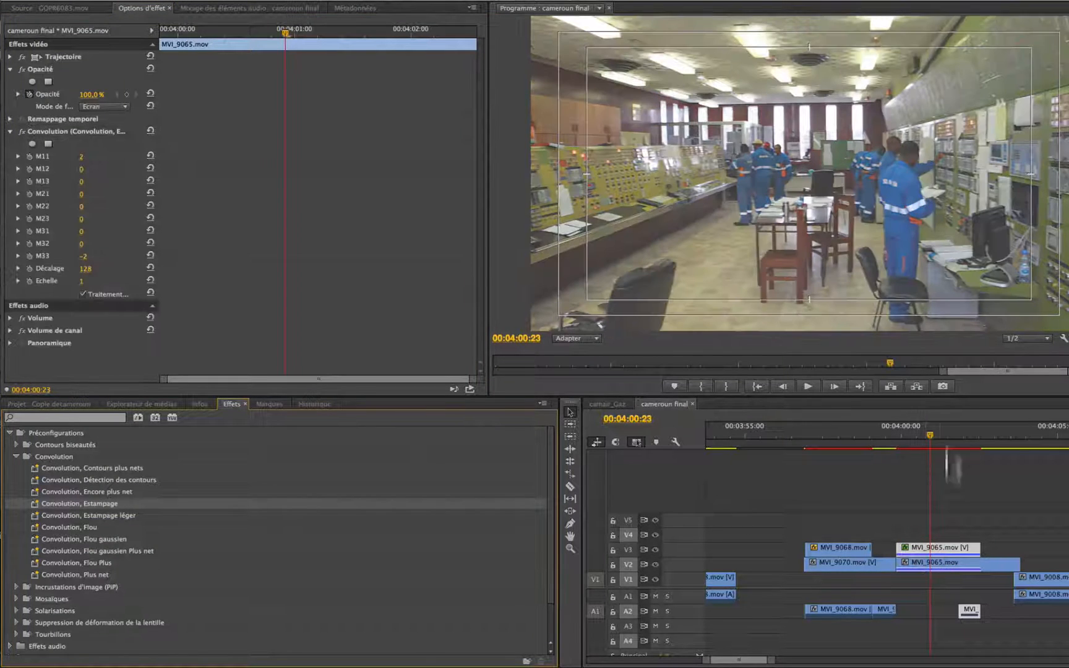
left_click(124, 106)
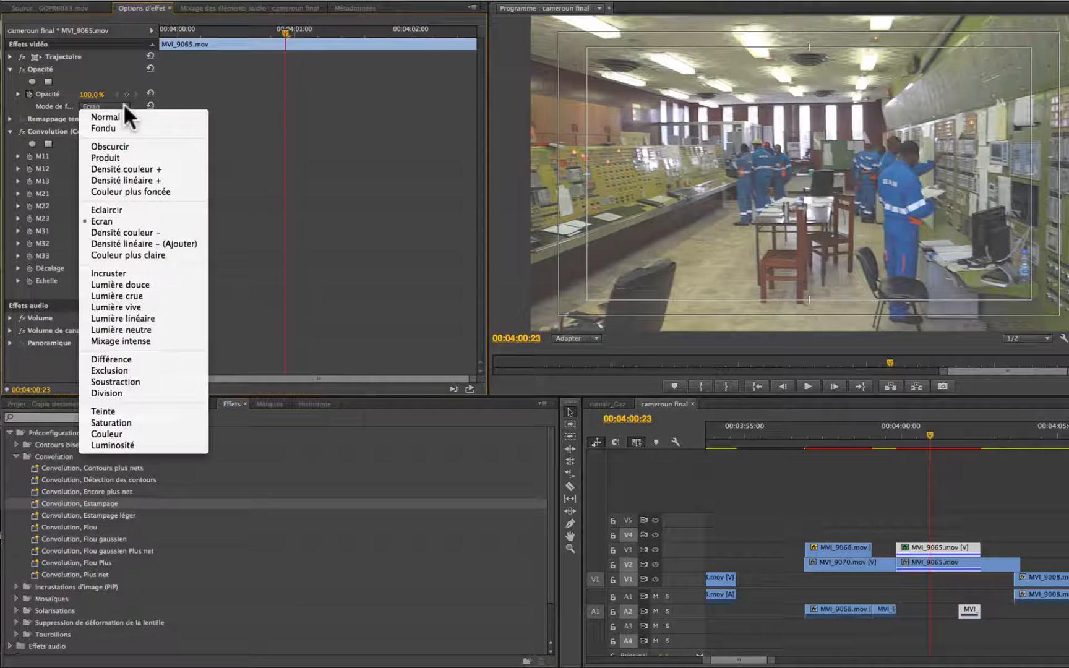
left_click(122, 210)
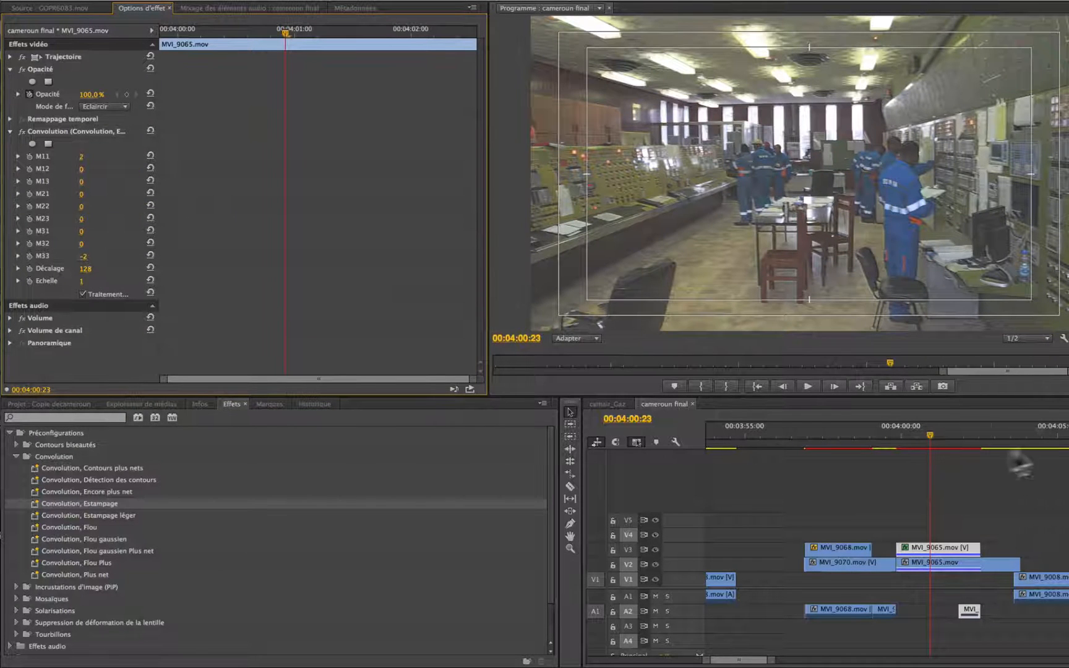
left_click(997, 435)
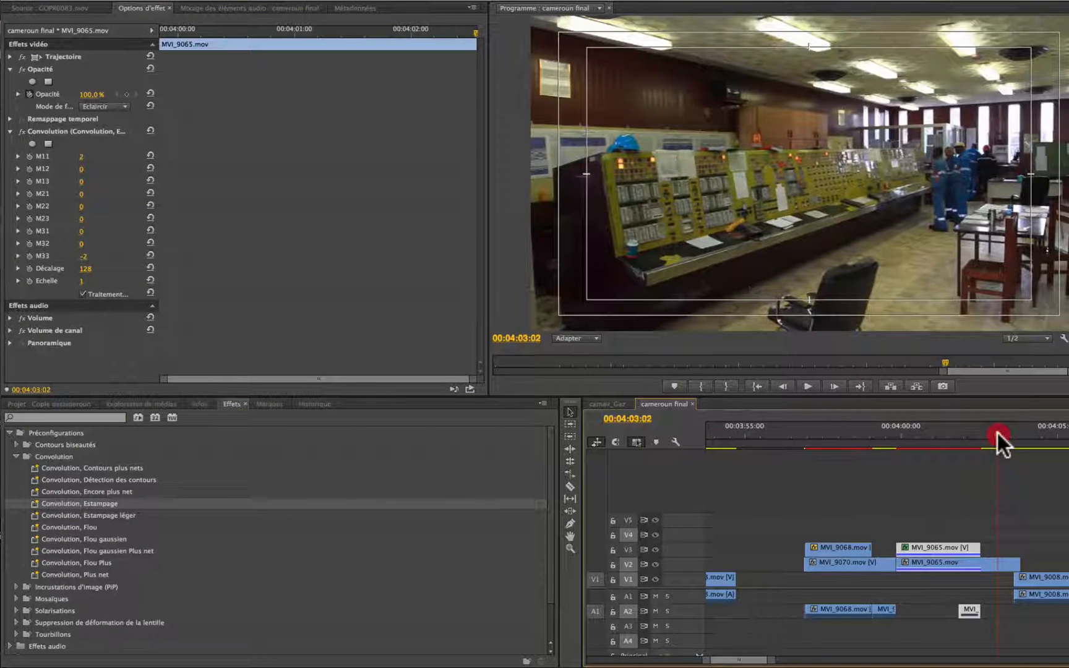
left_click_drag(998, 433, 957, 446)
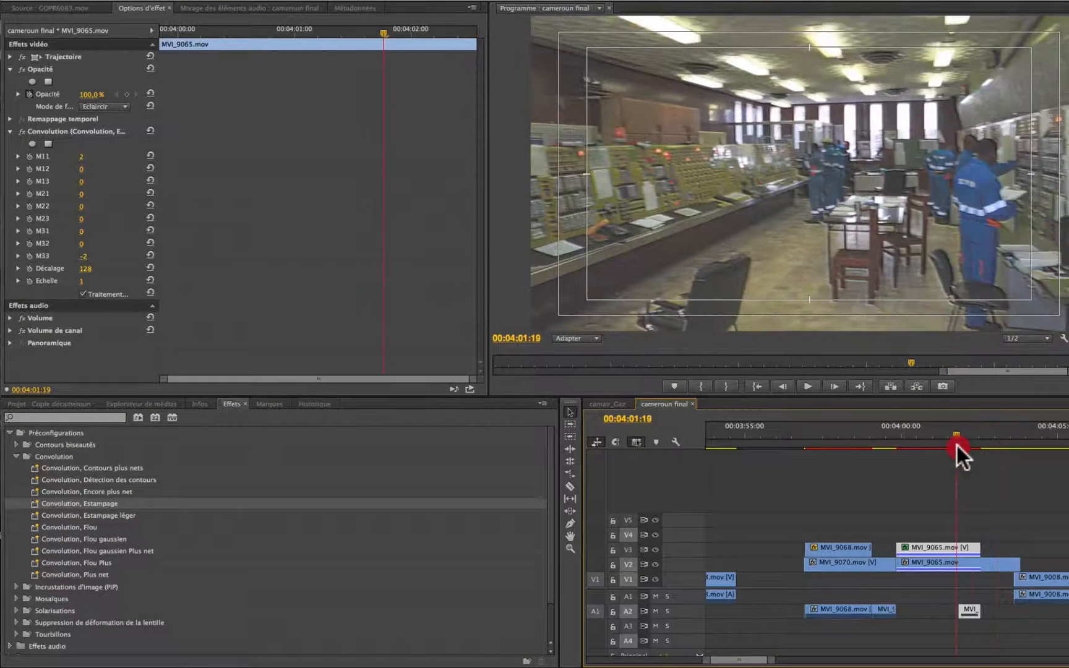
Step: Set the embossed V3 copy's blend mode to Normal and check the image around 00:04:01:02
left_click(117, 105)
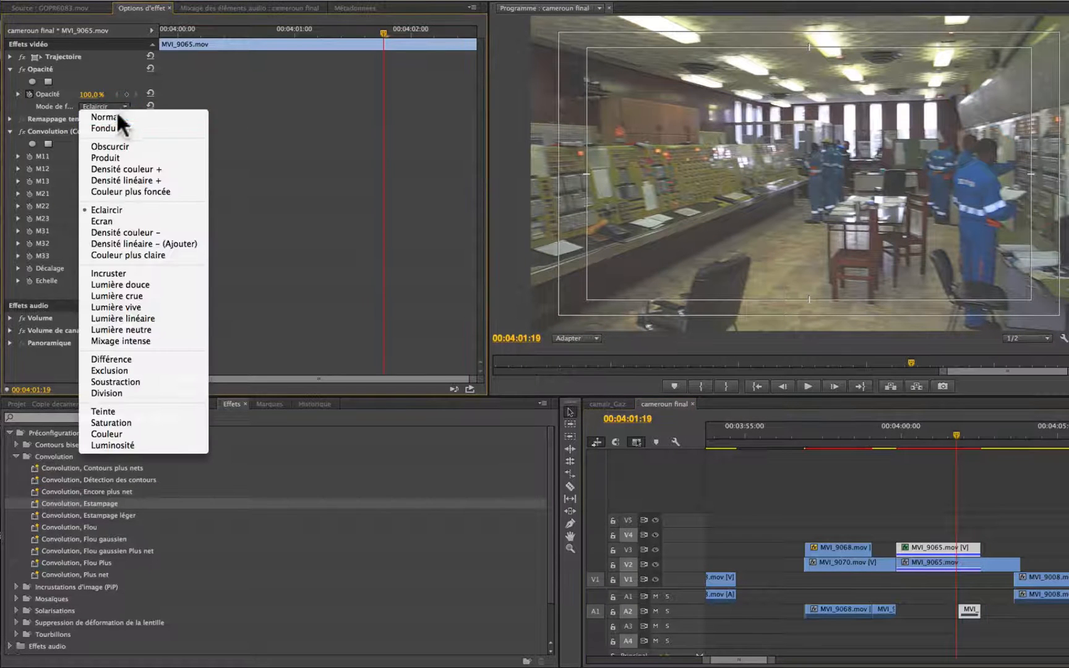
left_click(117, 112)
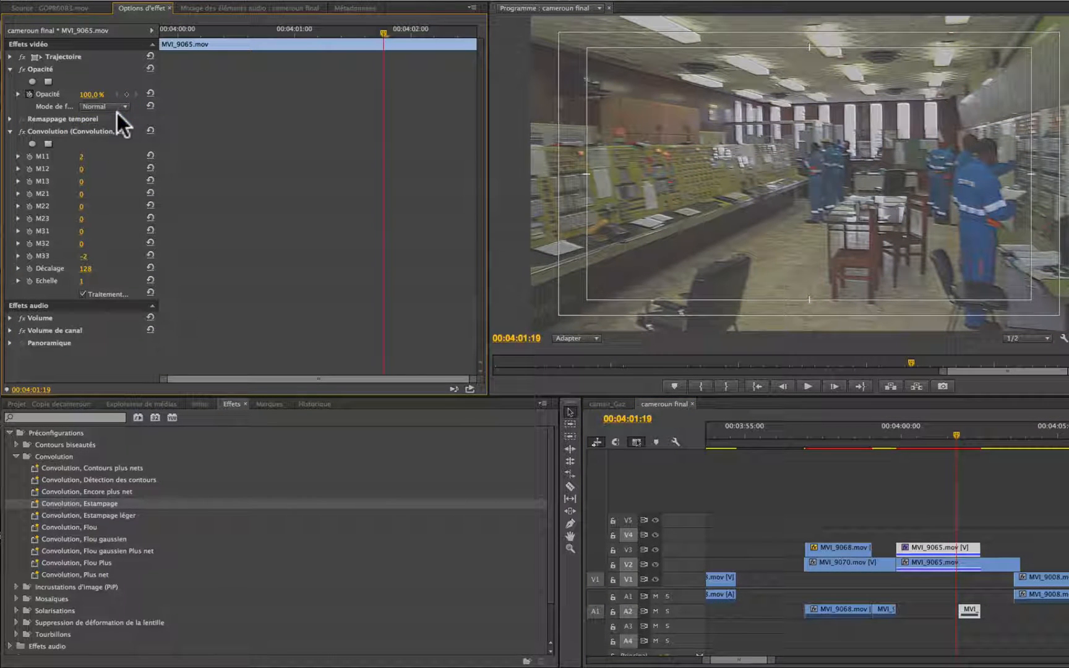
mouse_move(930, 436)
left_mouse_down()
mouse_move(910, 437)
mouse_move(950, 436)
mouse_move(935, 436)
left_mouse_up()
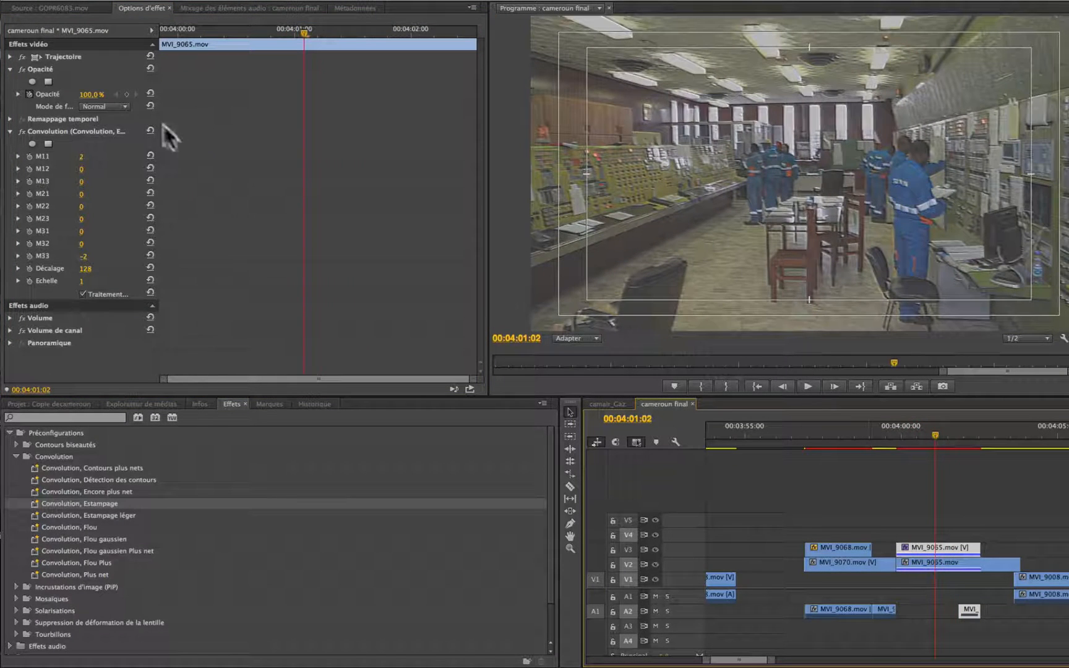
Step: Set the embossed V3 copy's blend mode to Lumière vive and preview the passage across the end of the copy
left_click(125, 107)
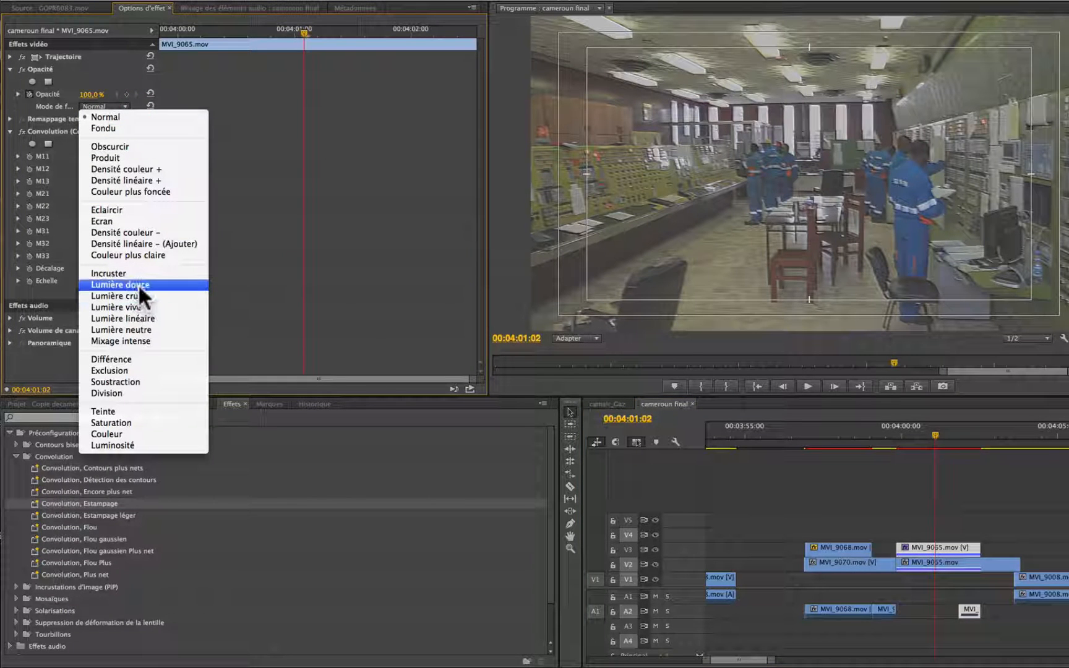
left_click(134, 308)
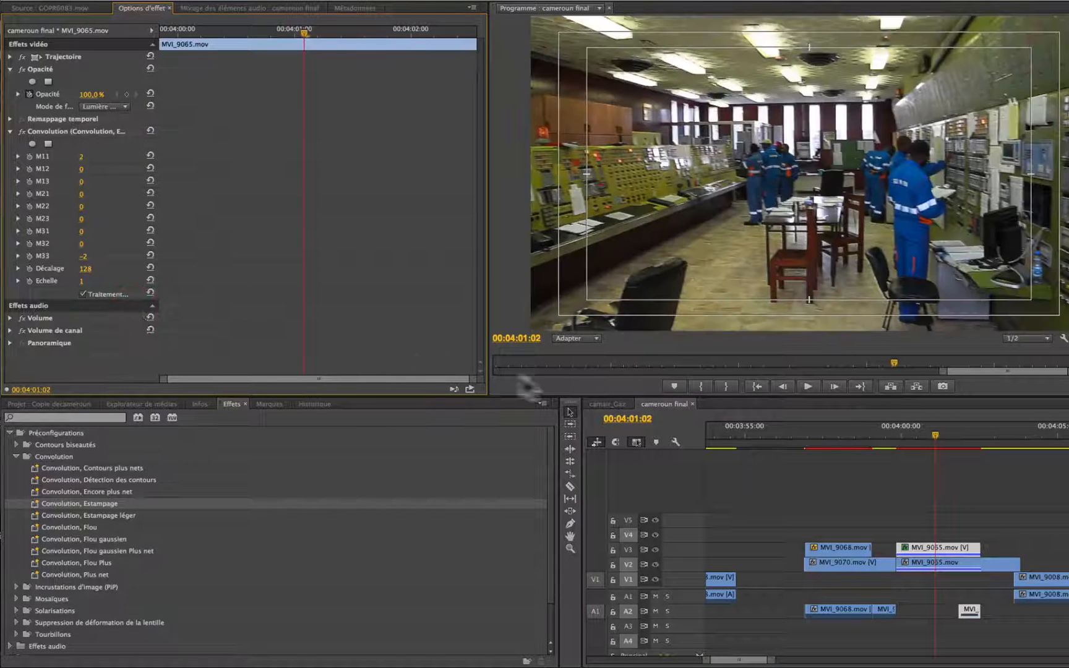
left_click_drag(1005, 442, 960, 451)
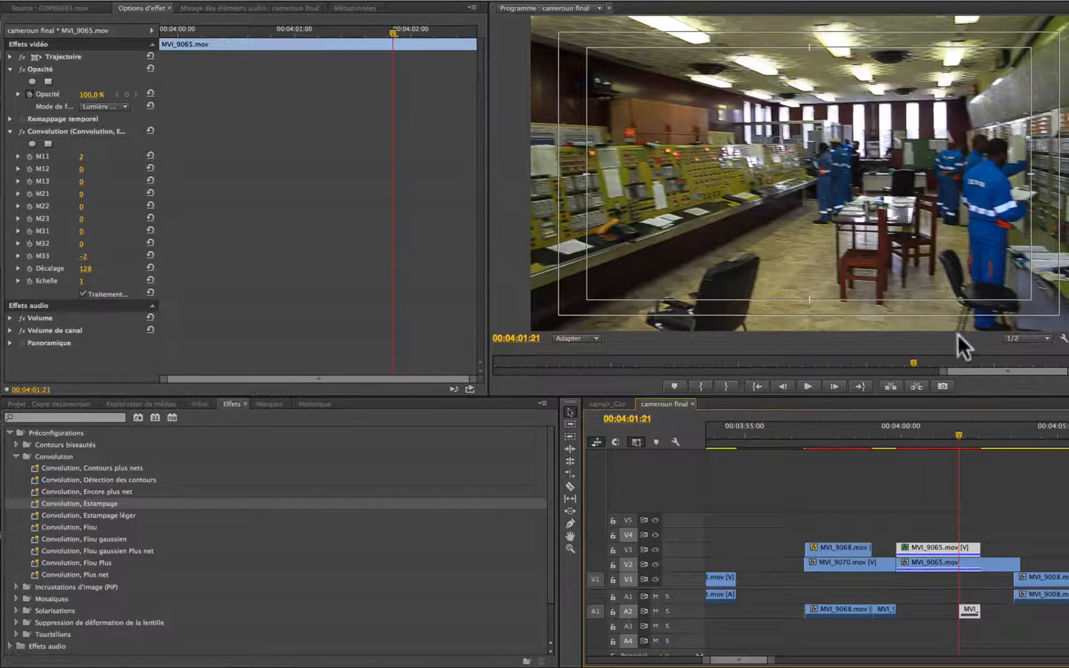
key("space")
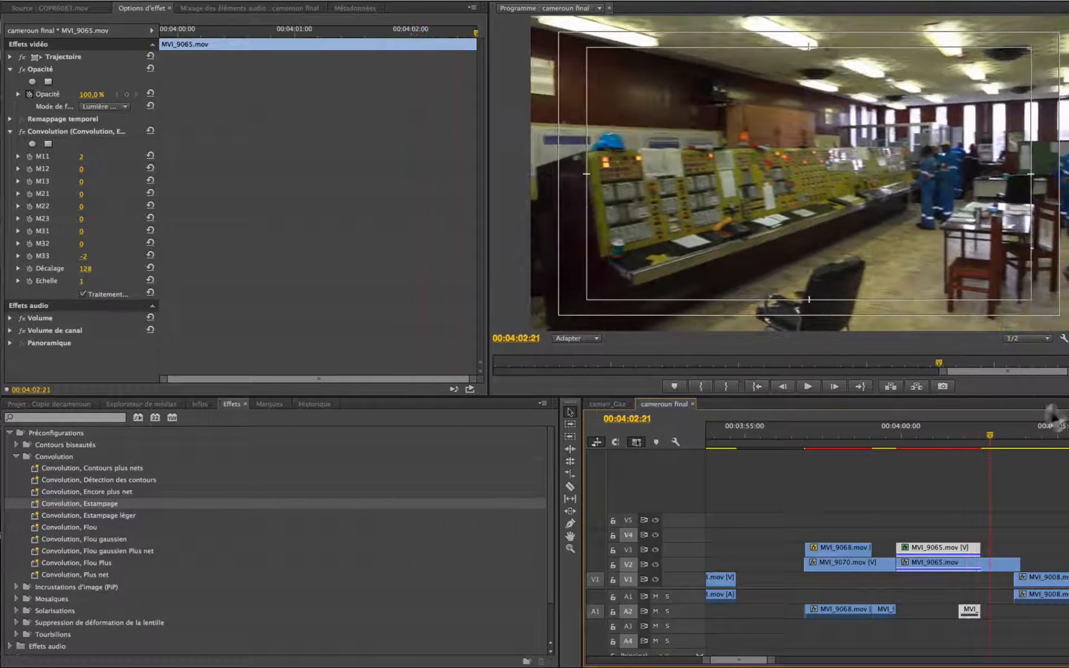
mouse_move(954, 438)
left_mouse_down()
mouse_move(979, 438)
mouse_move(944, 444)
left_mouse_up()
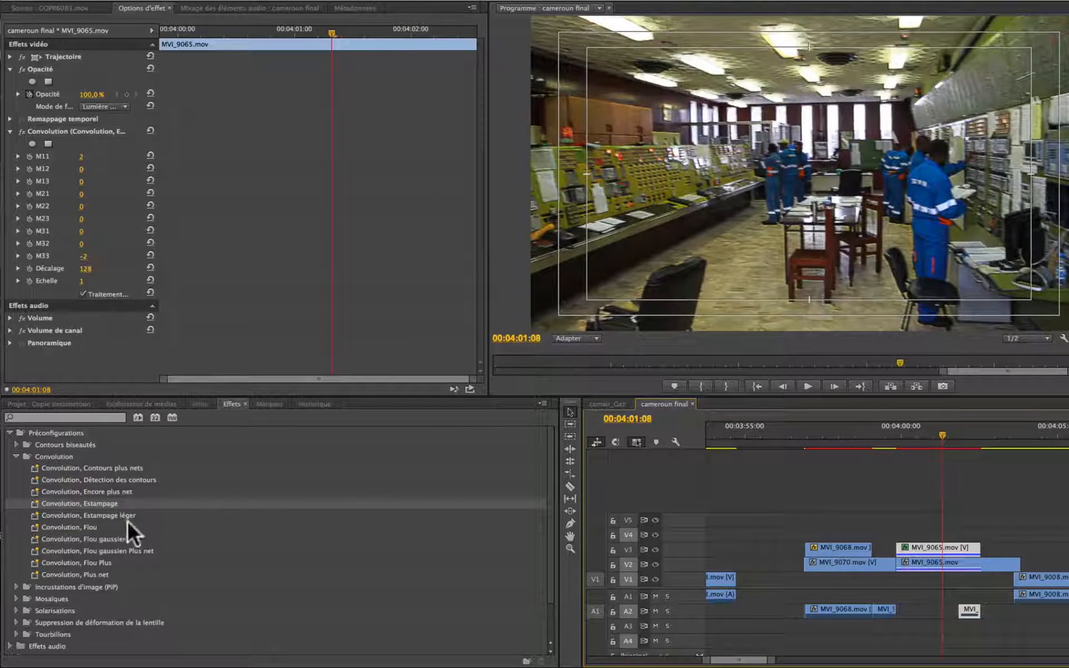
Step: Remove the Convolution effect from the V3 copy of MVI_9065.mov and restore its Normal blend mode
left_click(62, 128)
key("Delete")
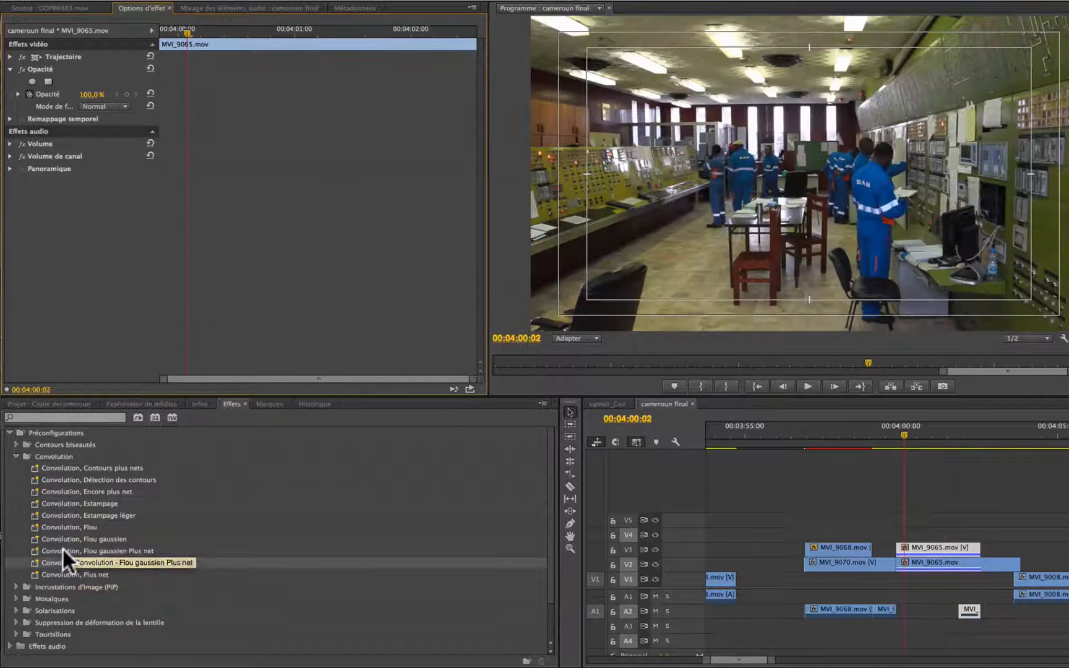
Step: Apply the Convolution, Flou gaussien Plus net preset to the V3 copy of MVI_9065.mov and set its blend mode to Incruster
left_click_drag(62, 548, 928, 543)
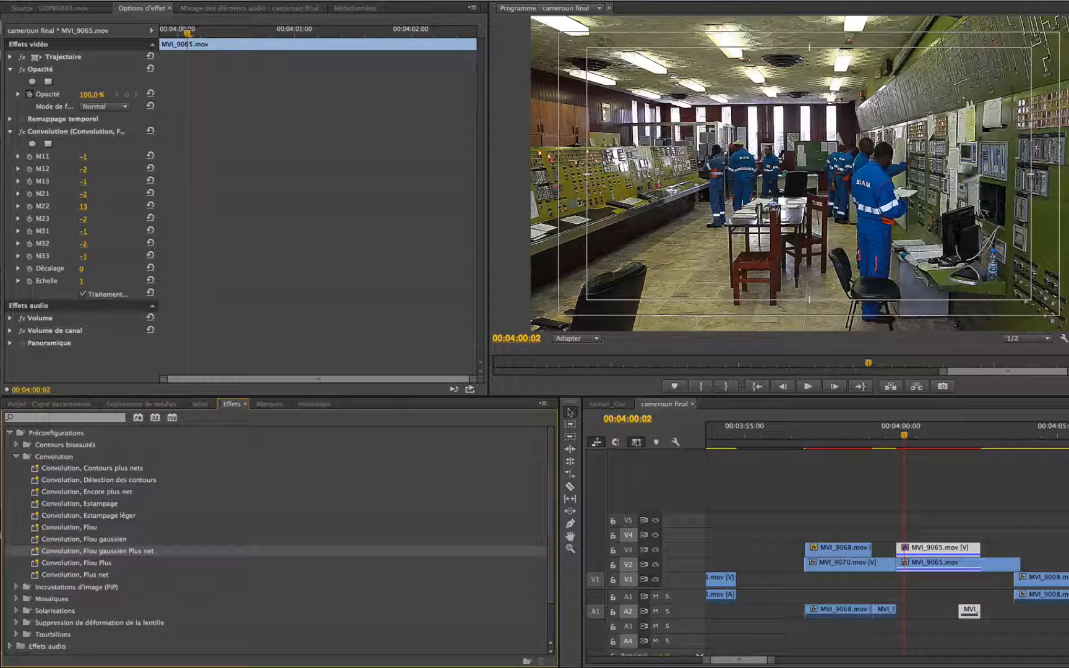
left_click(121, 106)
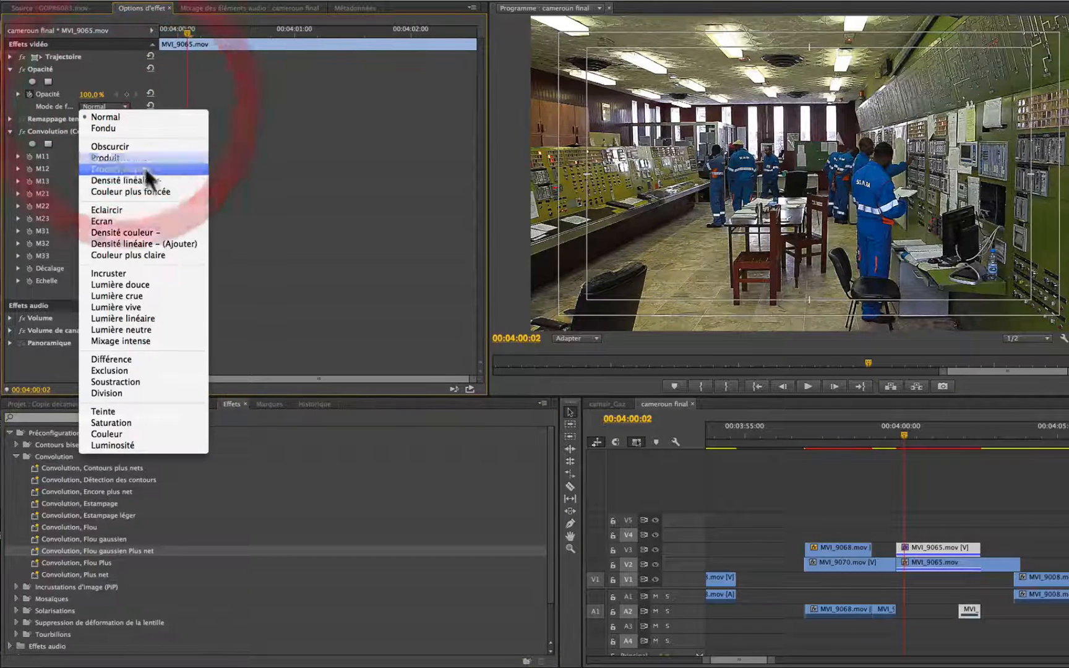
left_click(121, 272)
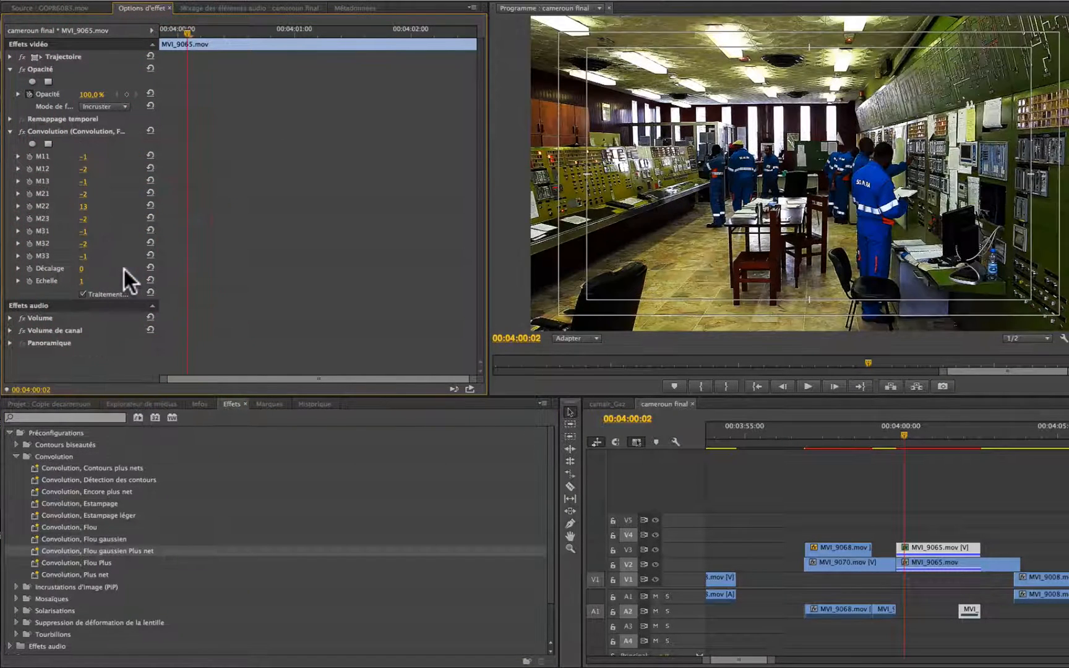
Step: Set the Convolution effect's M22 value to 14 on the V3 copy and check the image around 00:04:00:23
left_click(83, 206)
type("11")
key("Return")
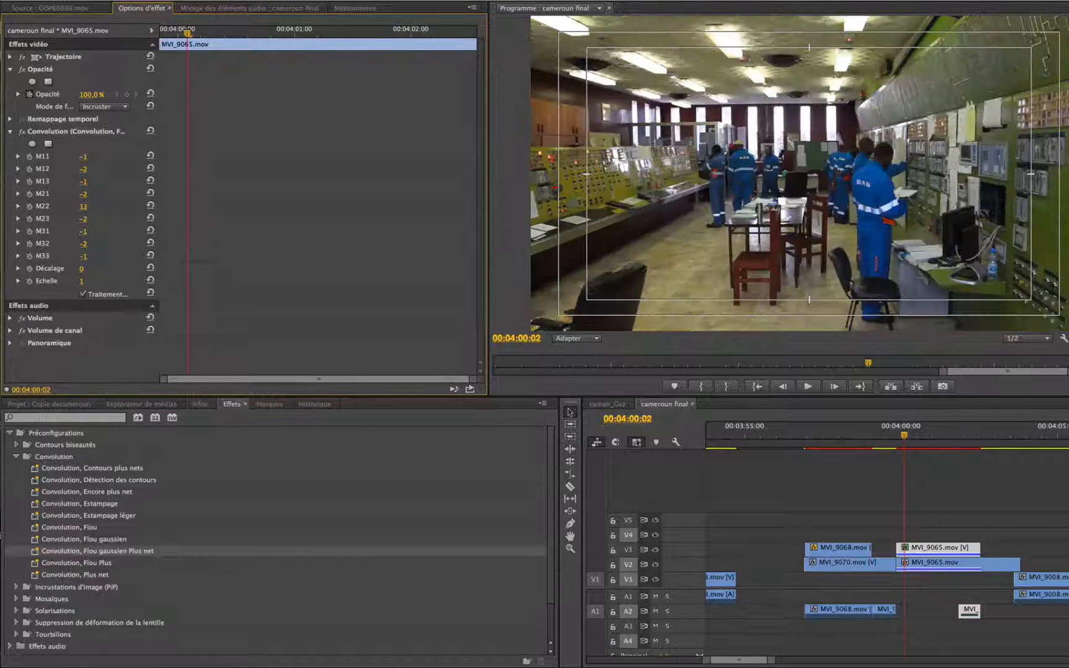
left_click_drag(83, 206, 85, 206)
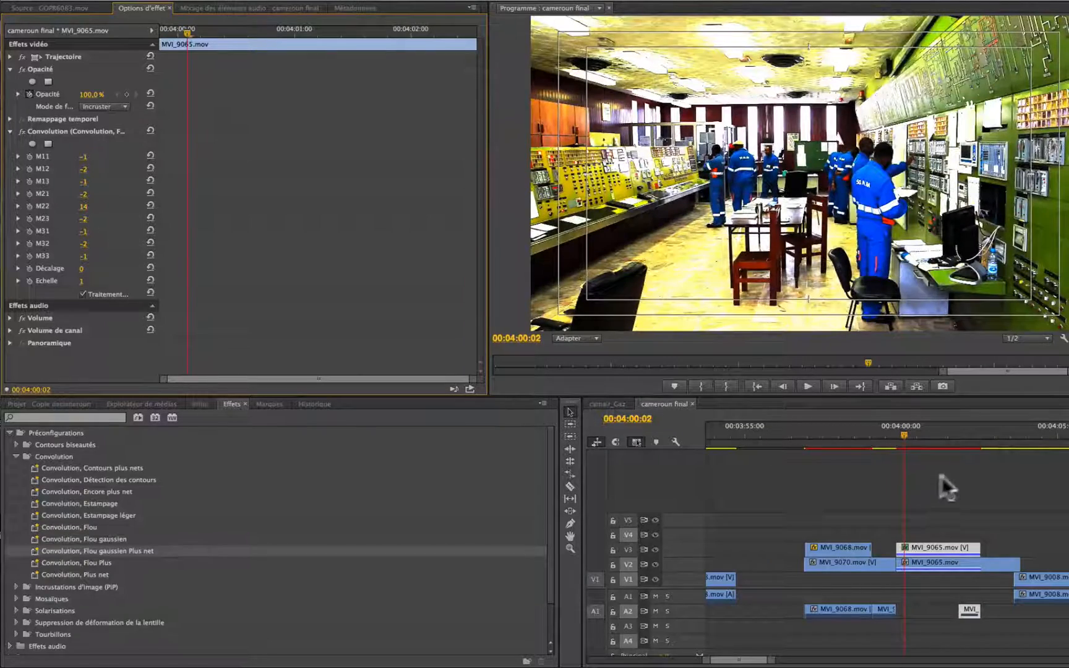
left_click_drag(904, 431, 930, 436)
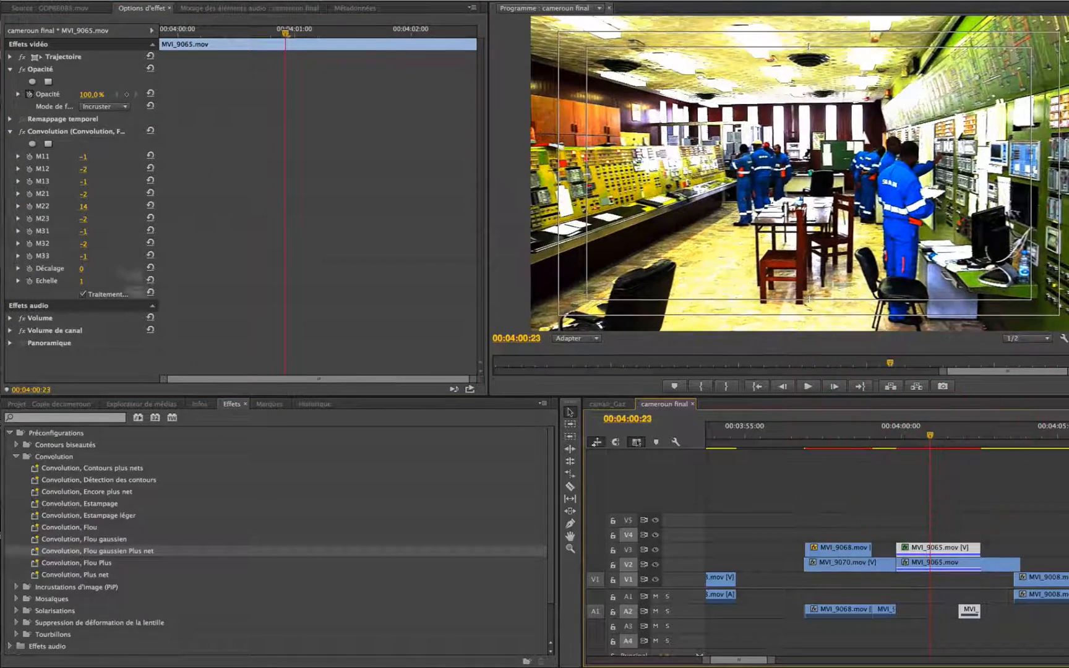
Step: Remove the Convolution effect from the V3 copy of MVI_9065.mov, then delete that copy from the timeline
left_click(62, 131)
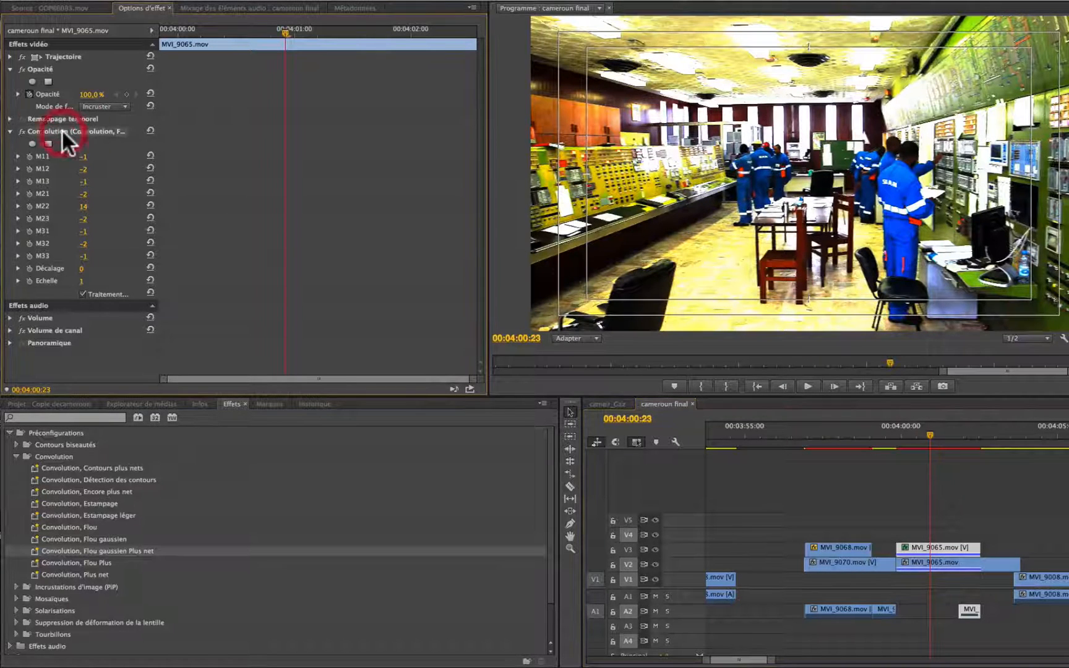
key("Delete")
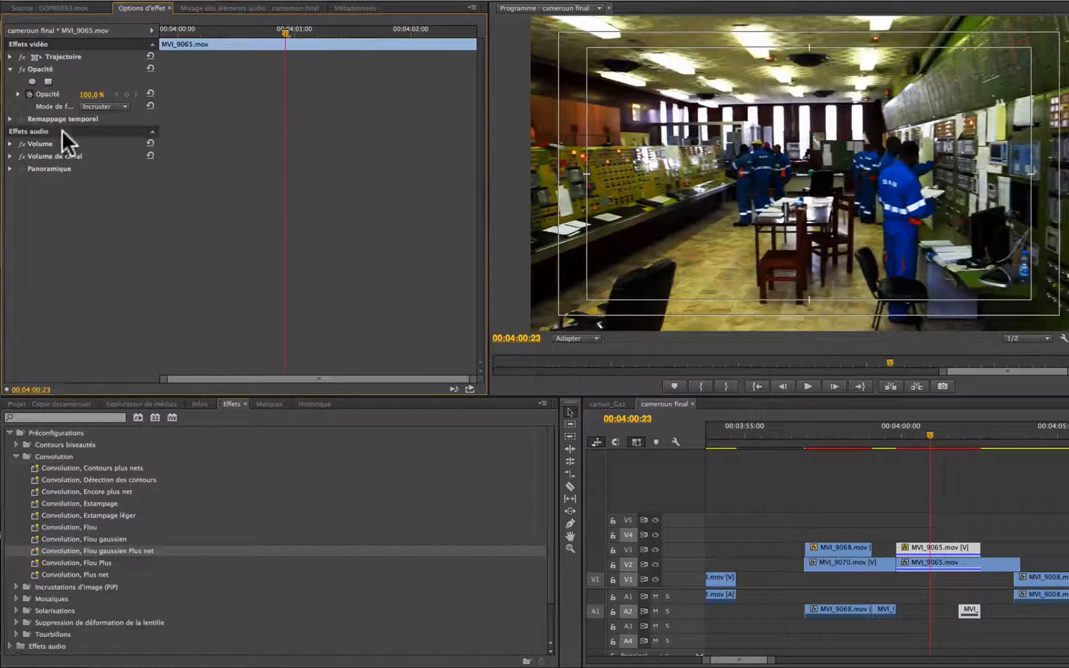
left_click(931, 548)
key("Delete")
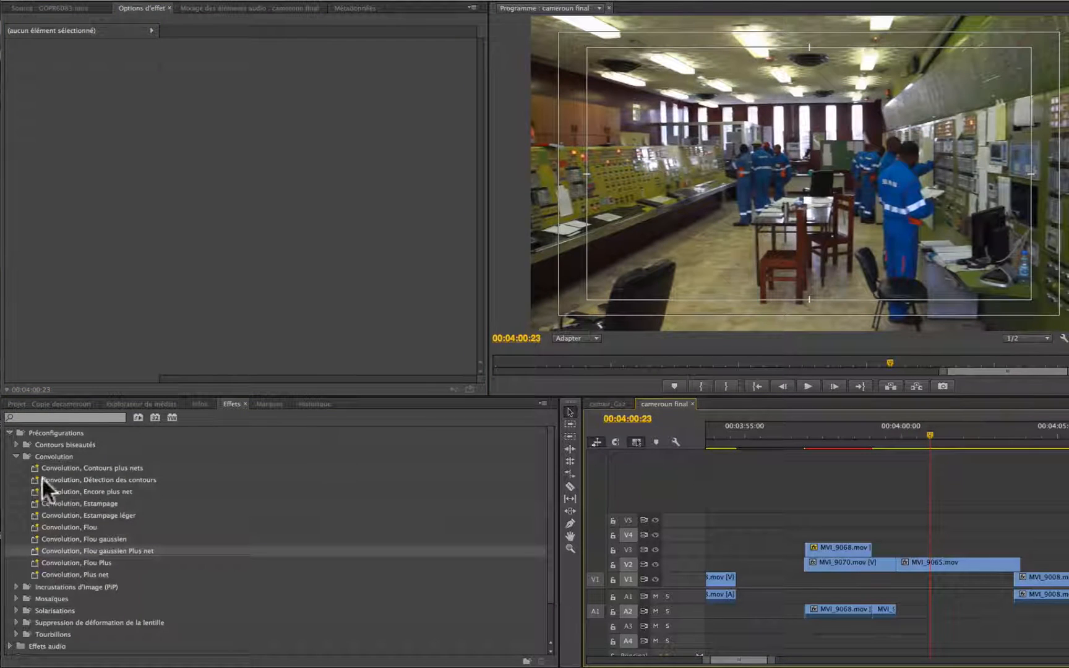
Step: Apply the PiP 25 % SD agrandissement en entrée preset to MVI_9068.mov on V3 and preview the inset's entrance
left_click(15, 457)
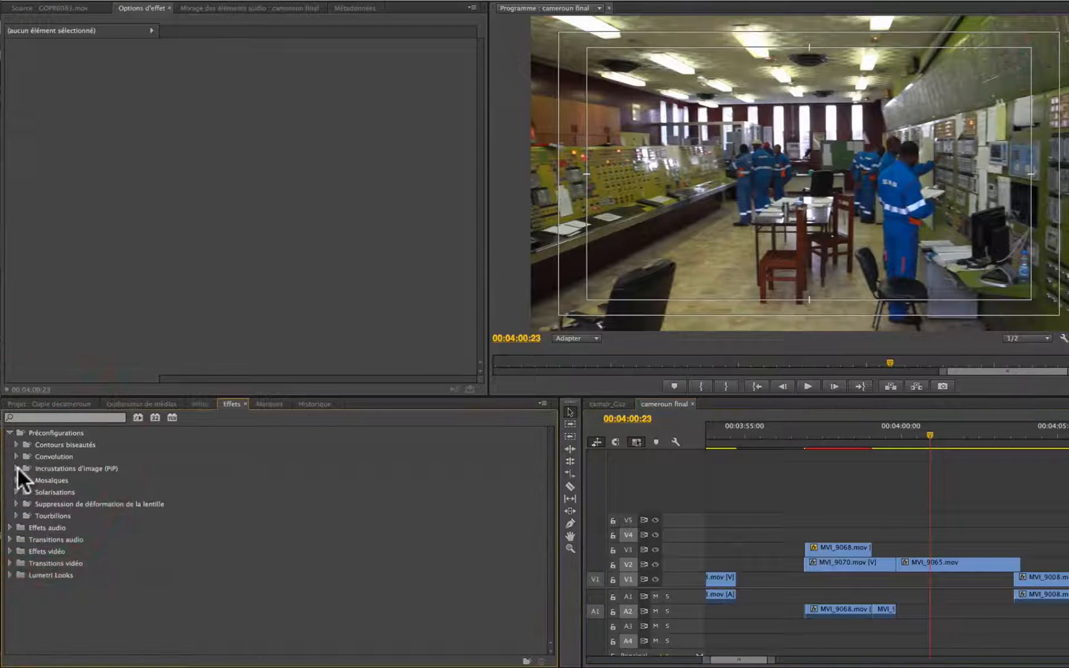
left_click(17, 468)
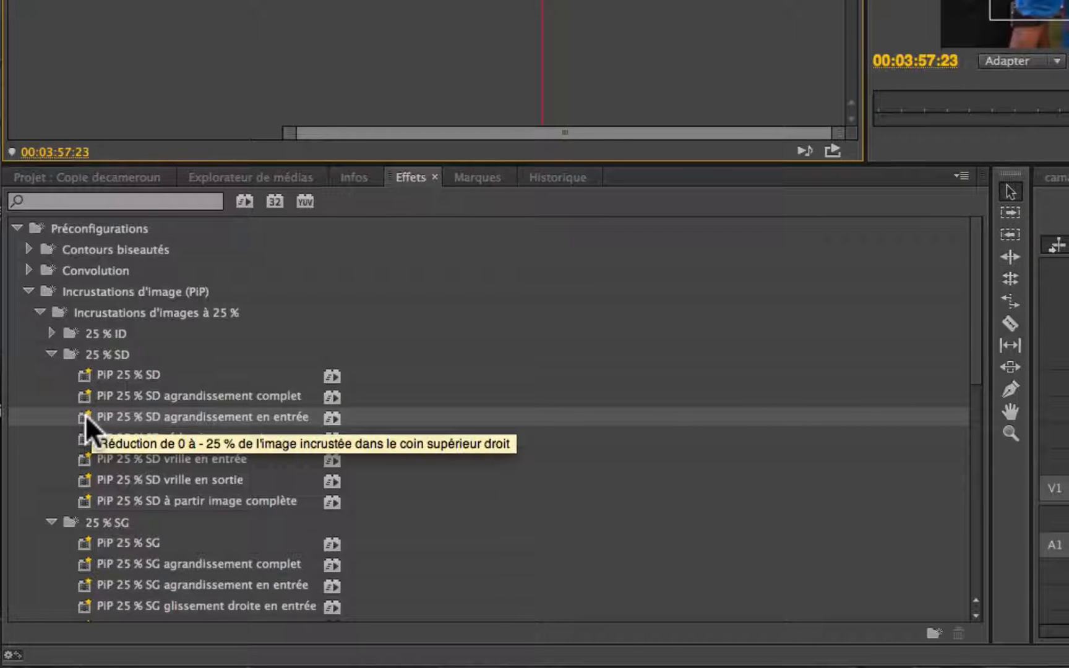
left_click_drag(84, 415, 724, 622)
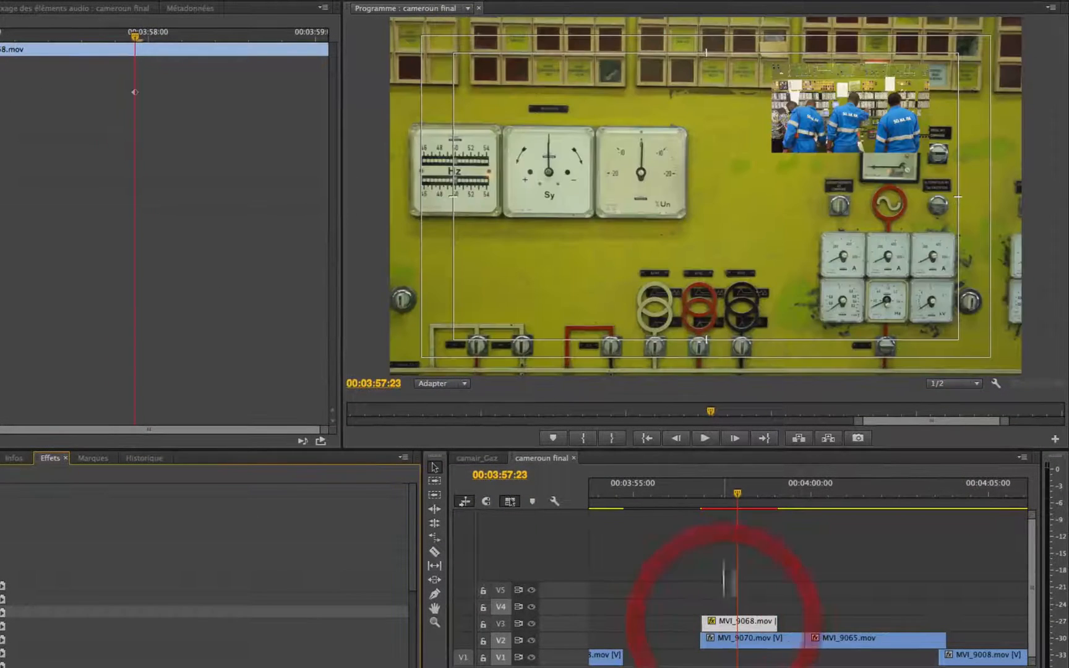
left_click(698, 490)
key("space")
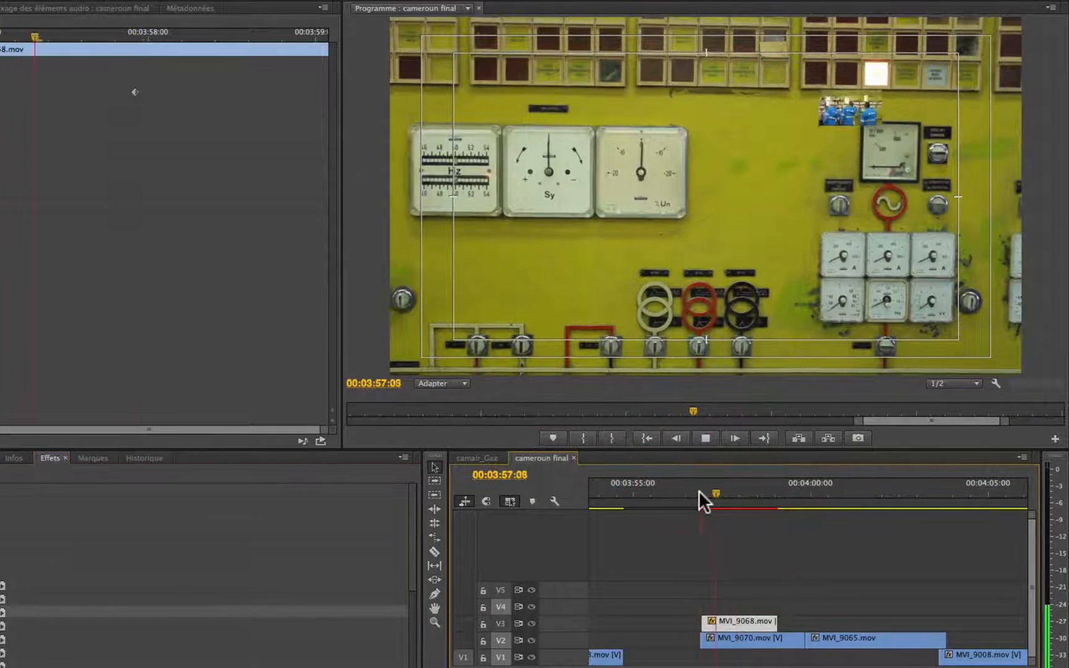
key("space")
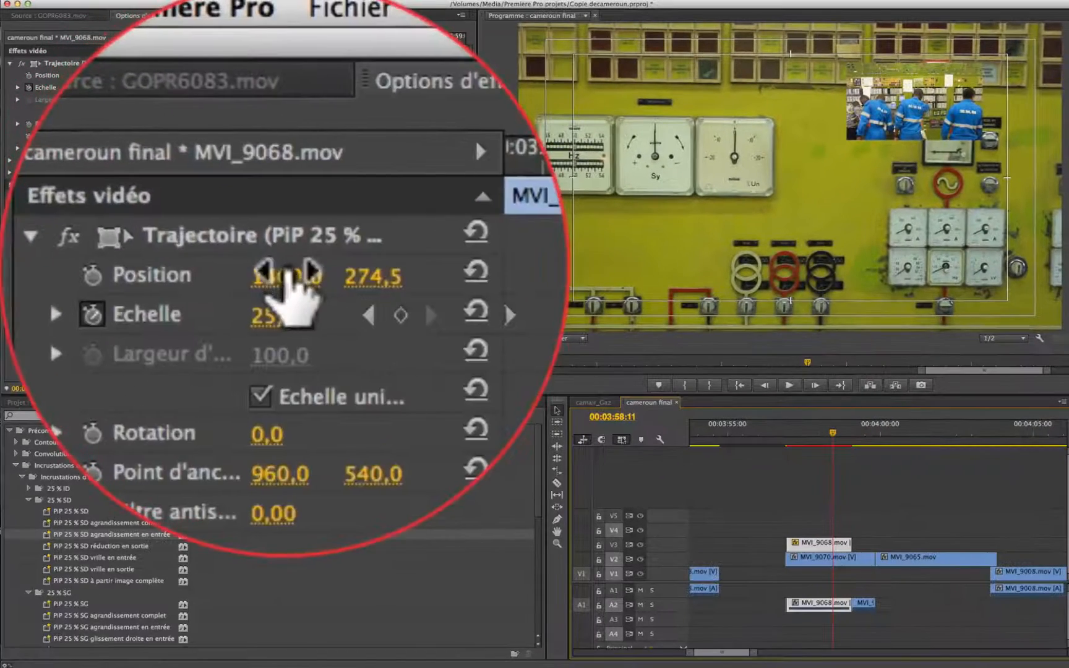
Step: Set the inset's position to 1394,0 and 335,5 and replay the passage from before the start of MVI_9068.mov
left_click_drag(288, 276, 327, 276)
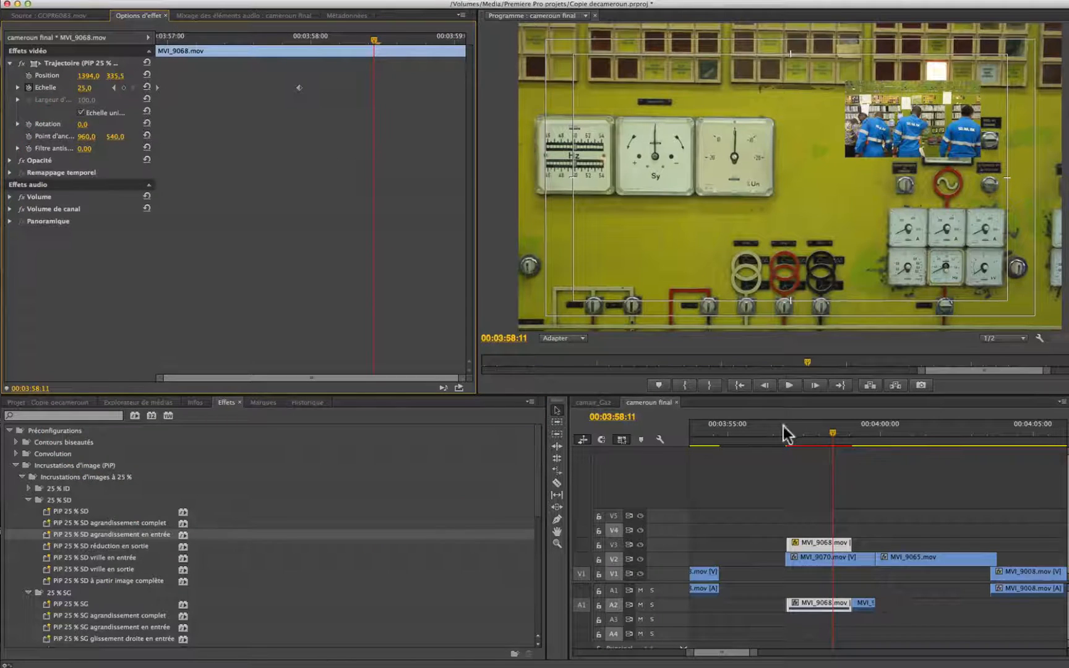
left_click(782, 427)
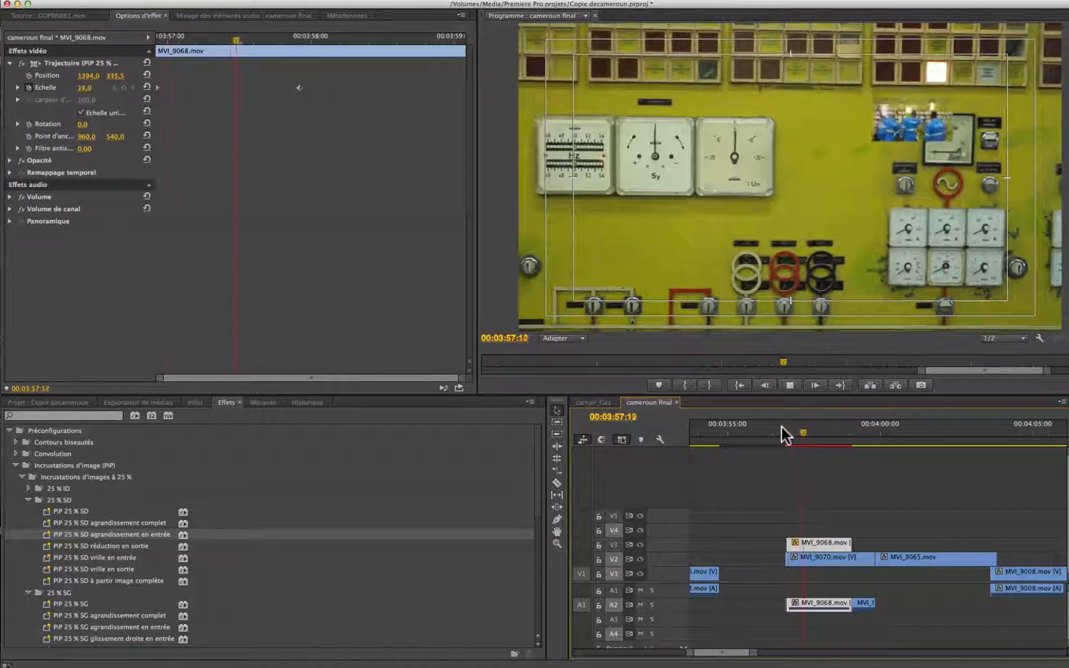
key("space")
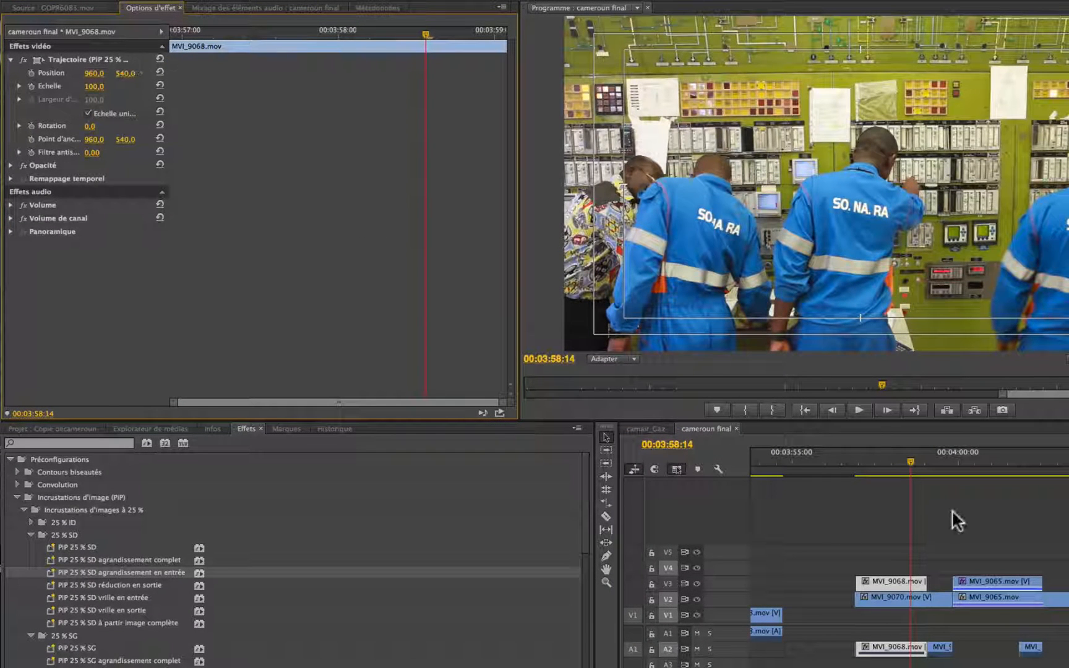
Step: Replay MVI_9068.mov from its start and reset its Trajectoire effect to the default full-frame values
left_click(859, 461)
key("space")
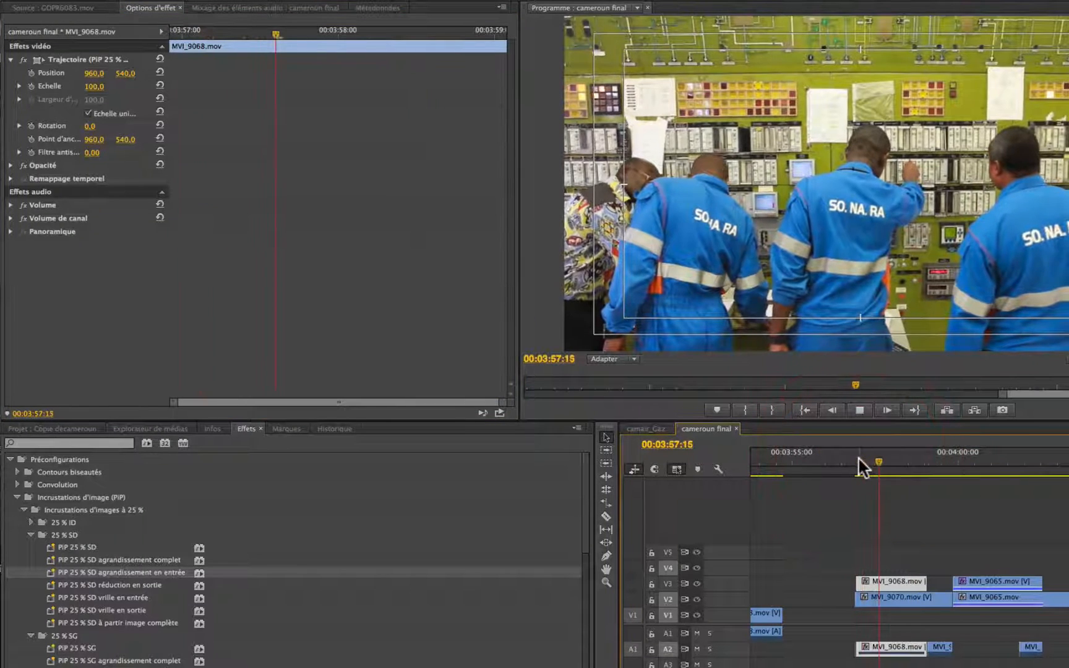
key("space")
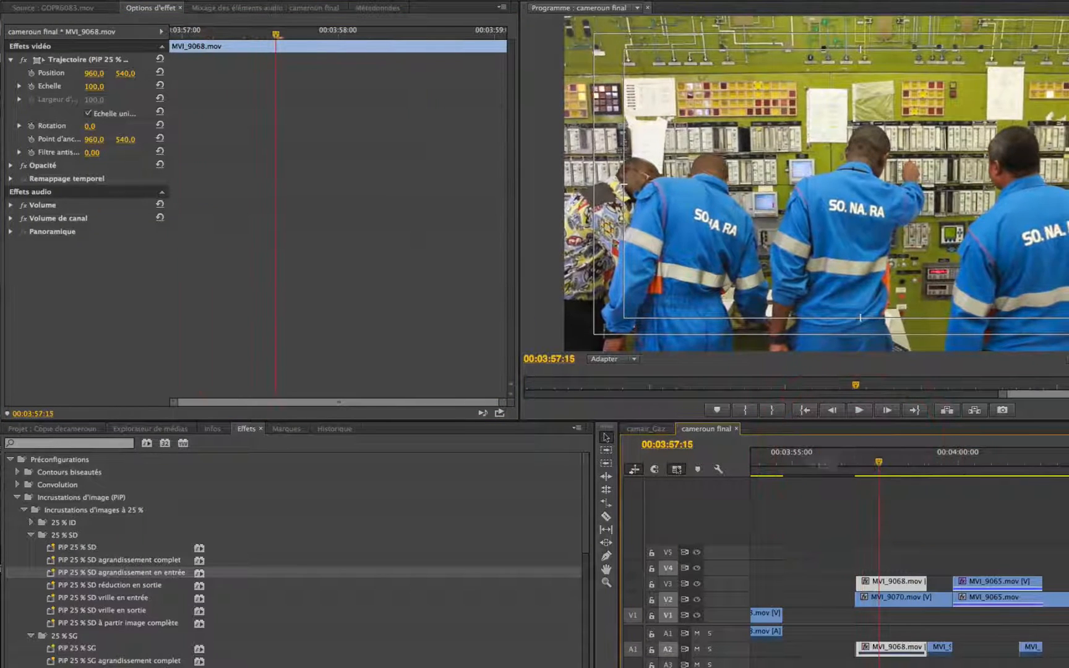
left_click(159, 59)
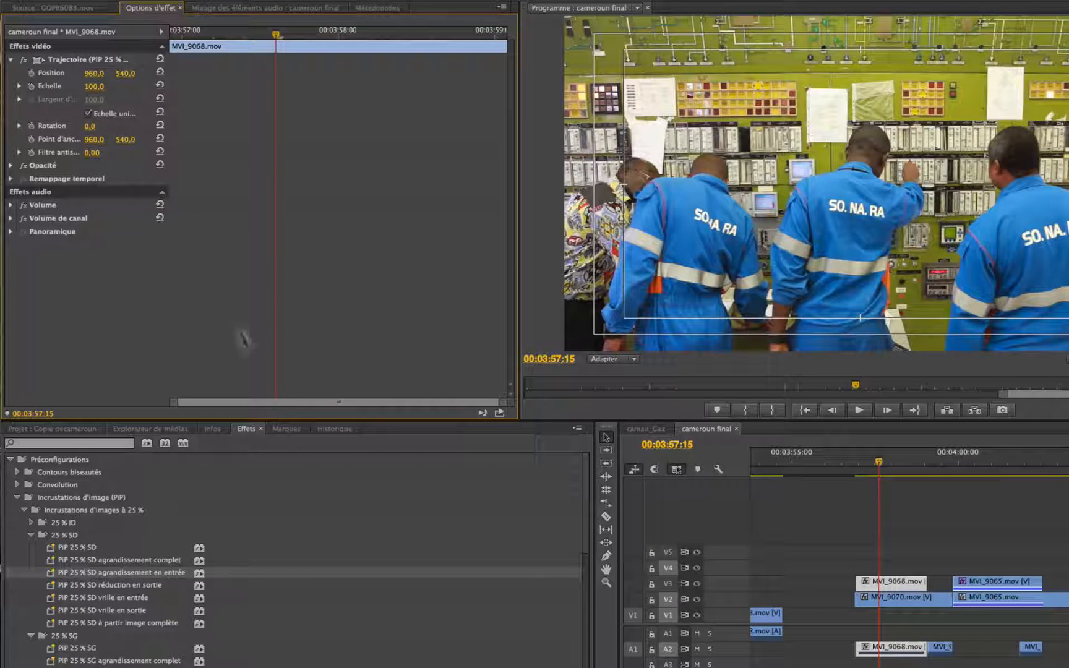
left_click(864, 464)
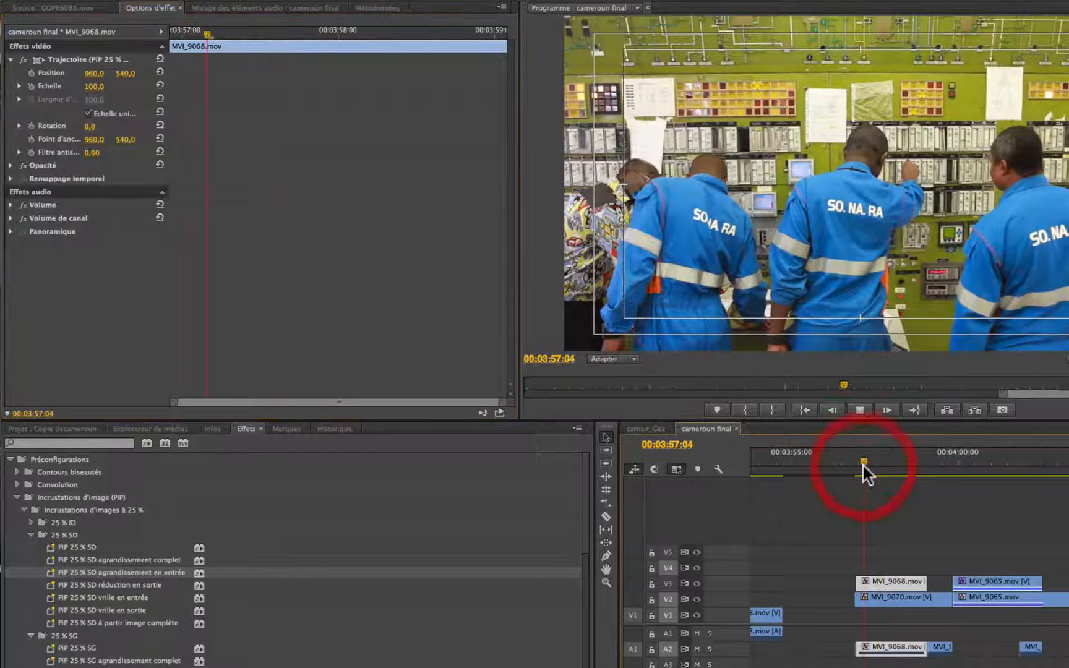
Step: Apply the PiP 25 % SD vers SG trajectory preset to MVI_9068.mov on V3 and preview its movement from the clip's start
scroll(179, 608, "down", 2)
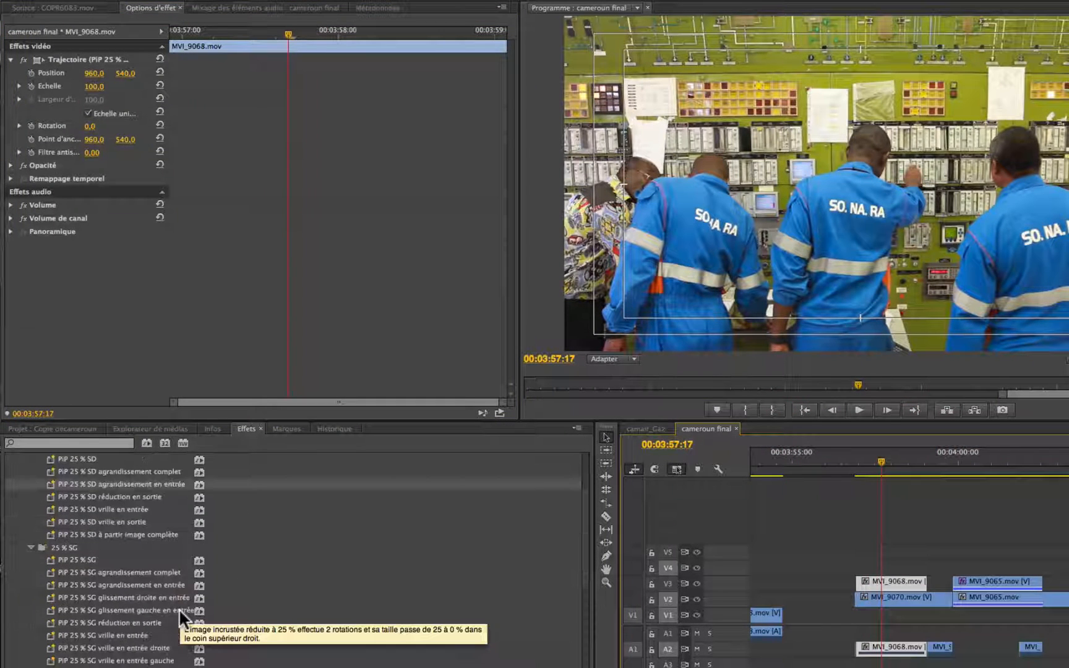
scroll(82, 497, "up", 2)
left_click(32, 536)
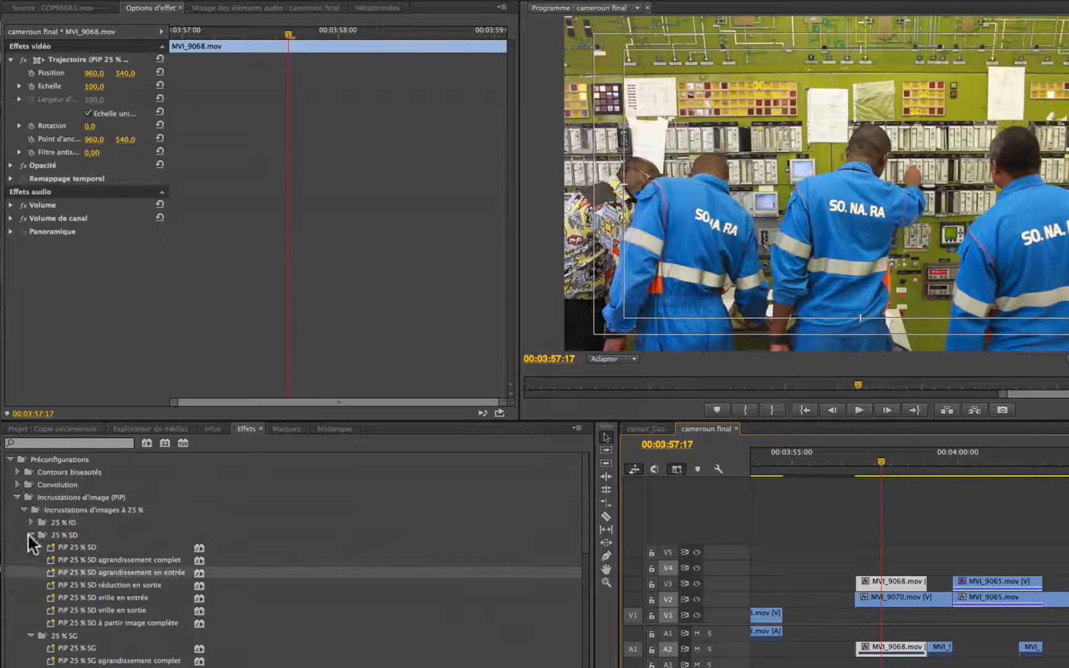
left_click(33, 535)
left_click(31, 548)
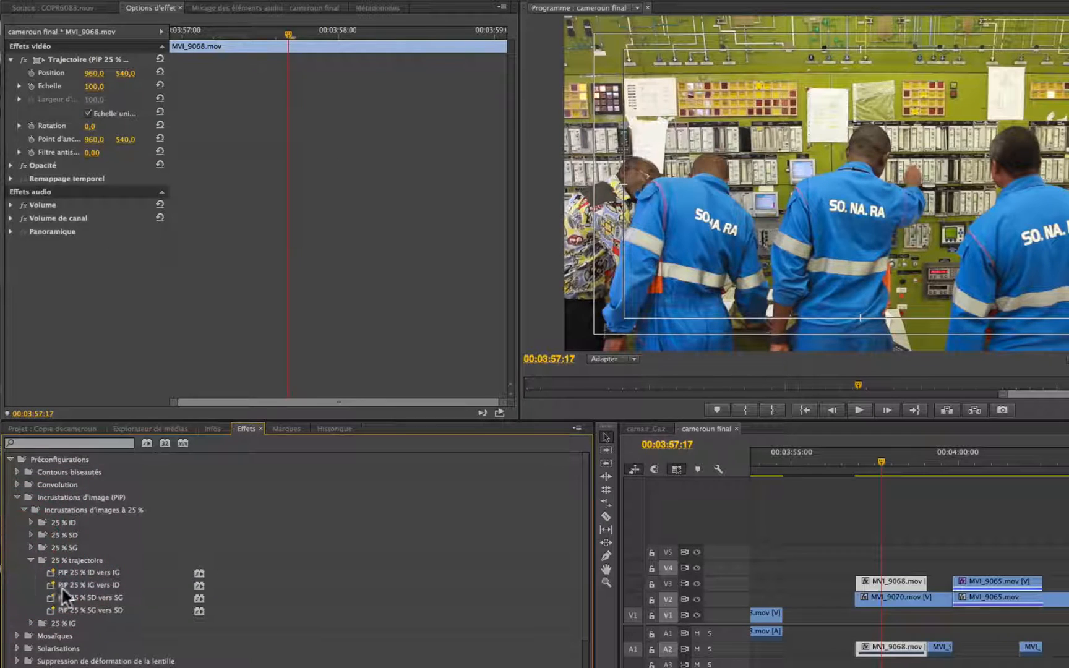
left_click_drag(50, 592, 891, 579)
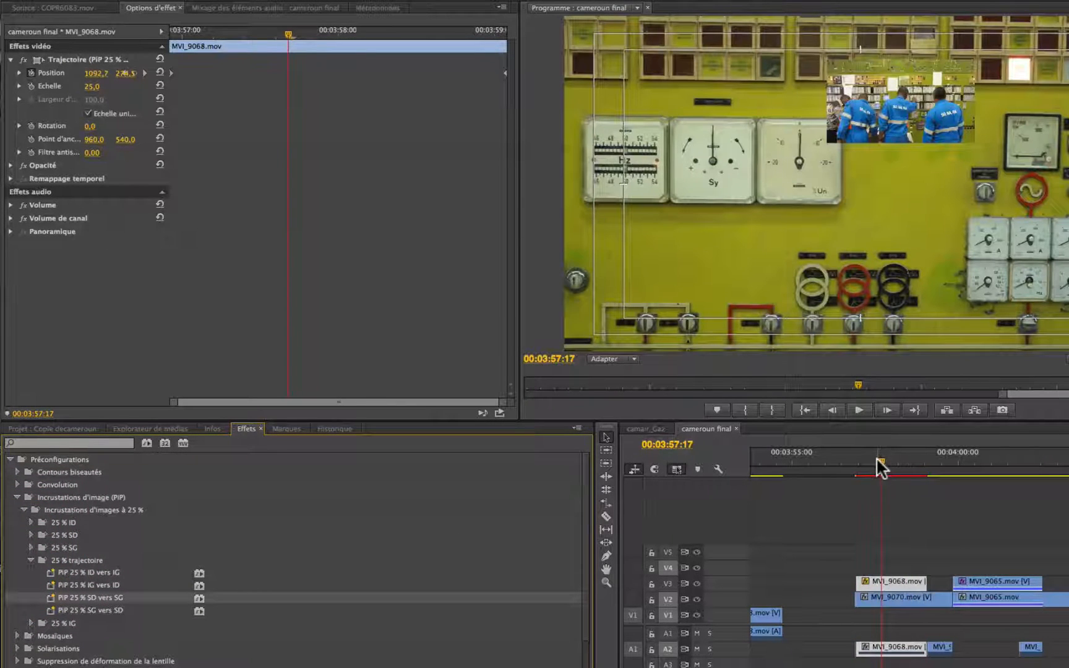
left_click_drag(878, 467, 853, 465)
key("space")
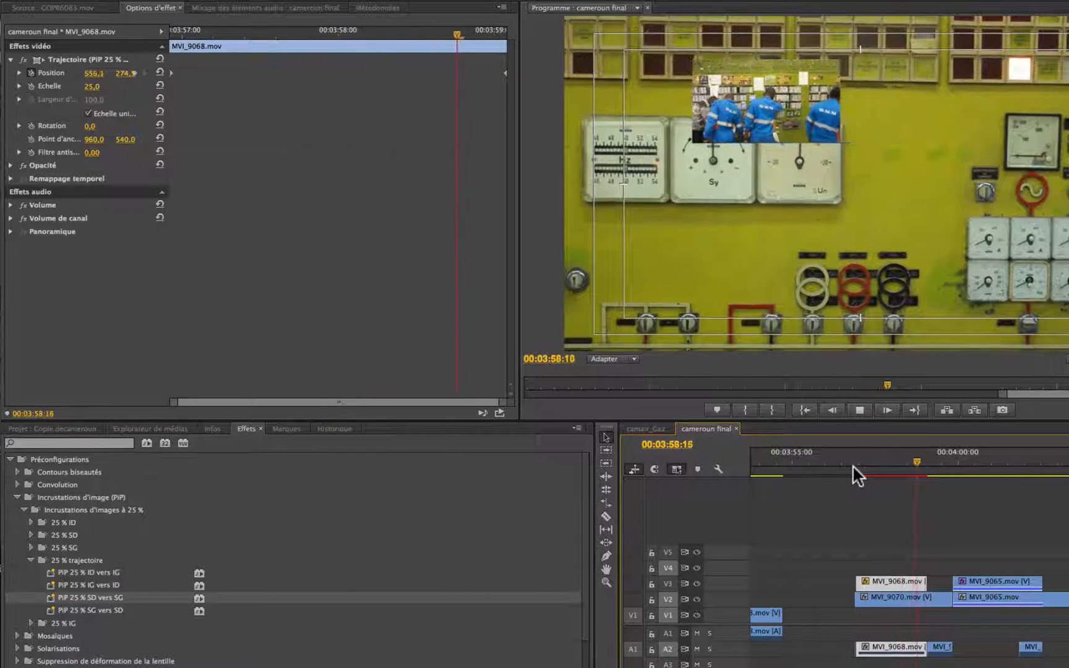
key("space")
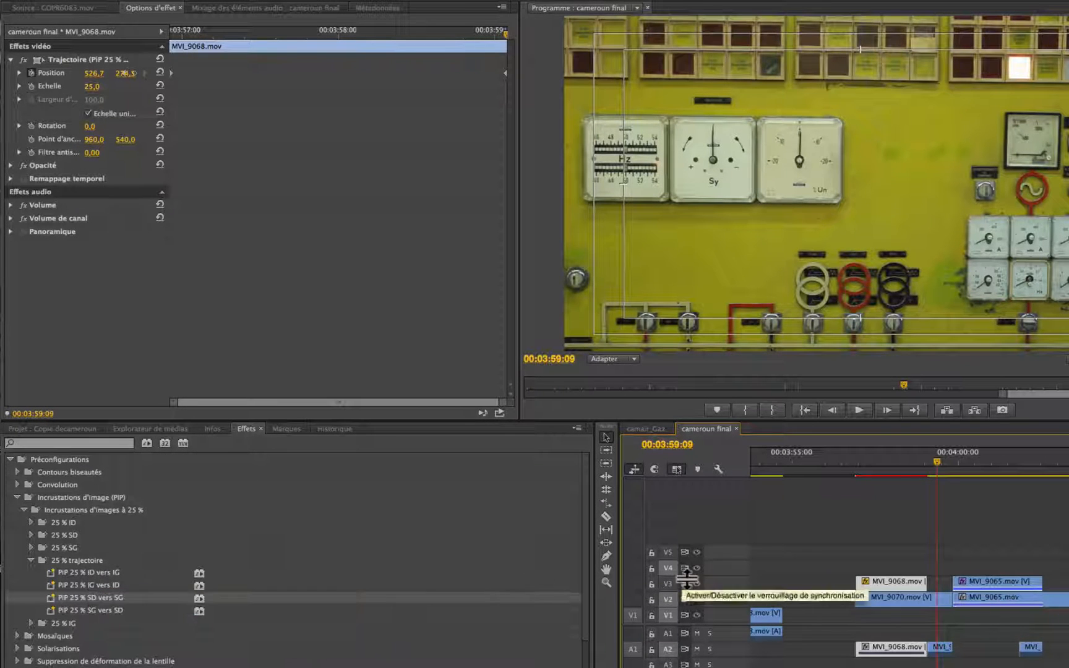
Step: Reset the Trajectoire effect of MVI_9068.mov, repeating the reset at 00:03:57:12, and collapse its settings
left_click(159, 60)
left_click(875, 469)
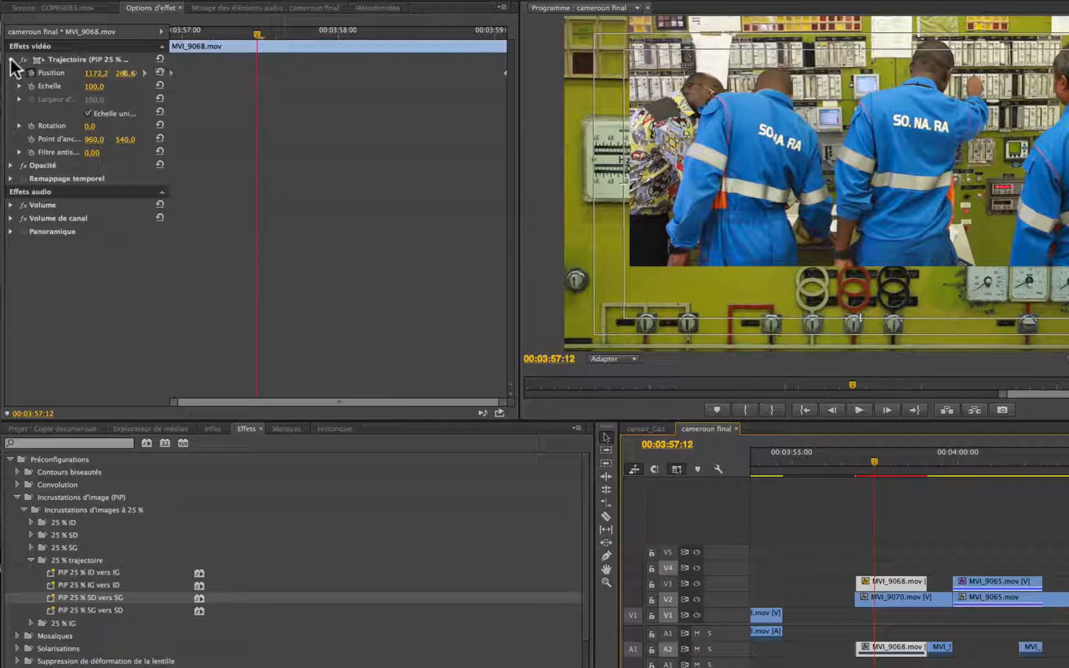
left_click(10, 60)
left_click(158, 57)
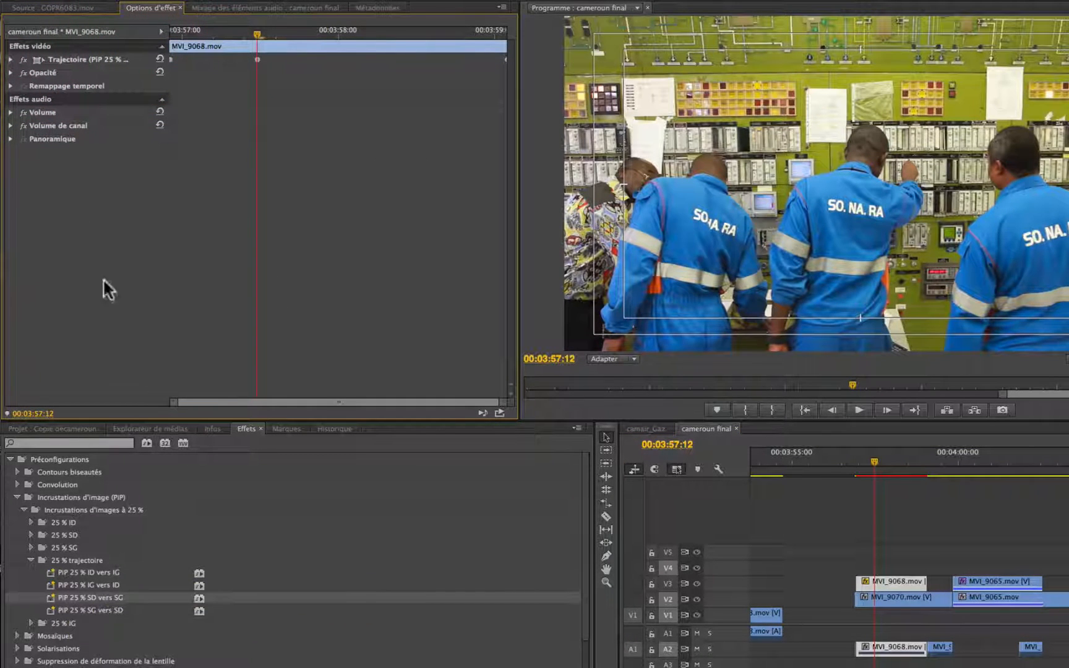
Step: Apply the PiP 25 % SG vers SD trajectory preset to MVI_9068.mov on V3 and preview its movement
left_click_drag(50, 606, 876, 589)
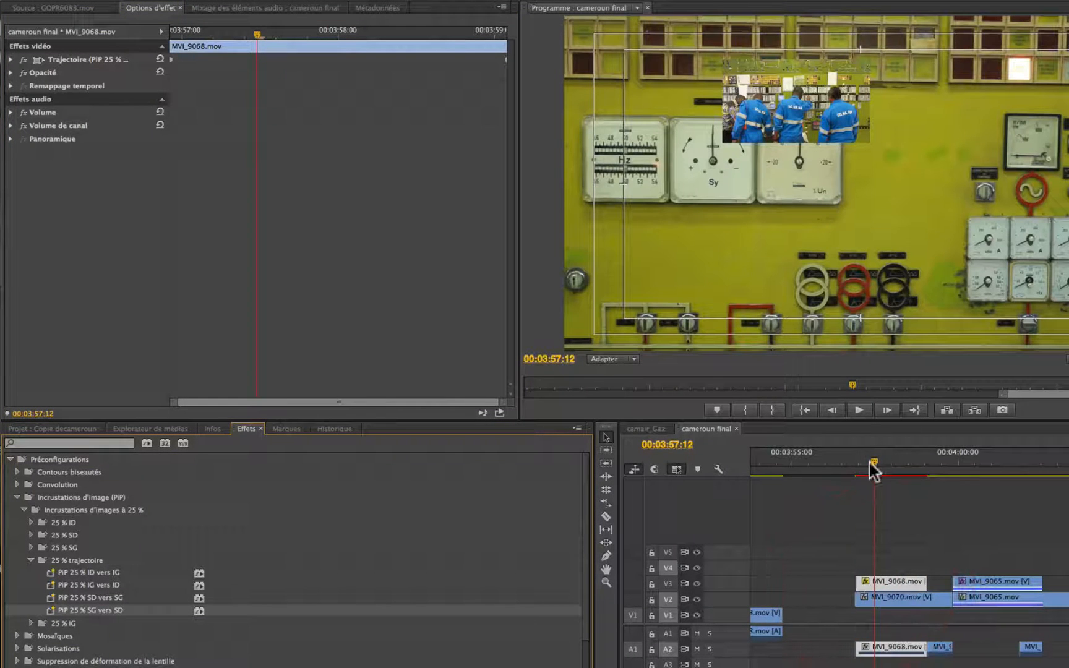
left_click_drag(869, 462, 865, 466)
key("space")
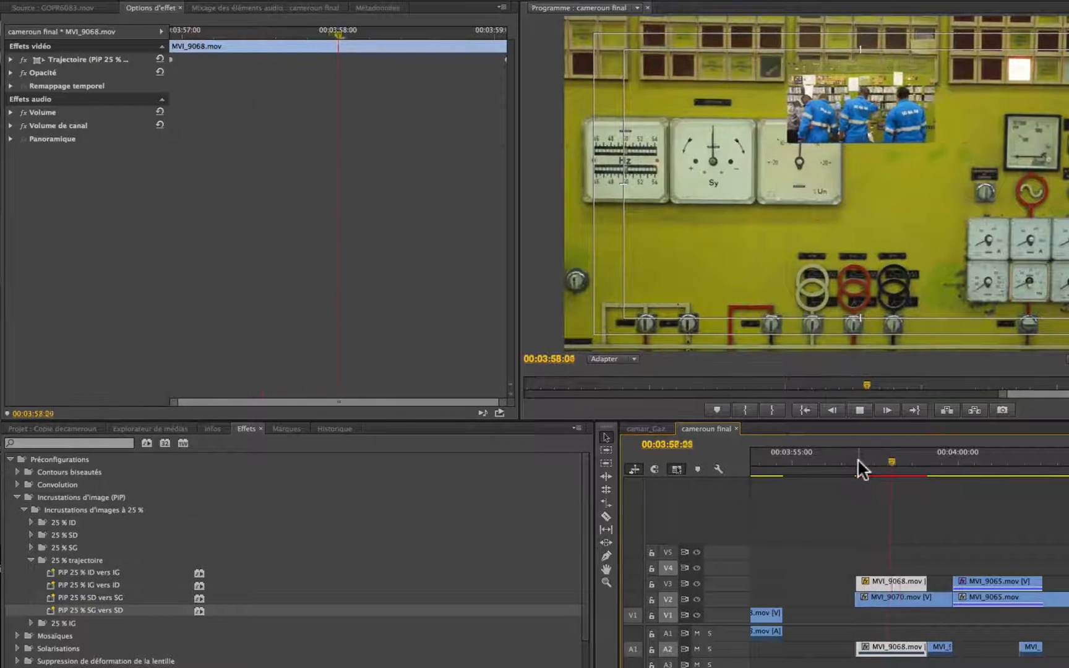
key("space")
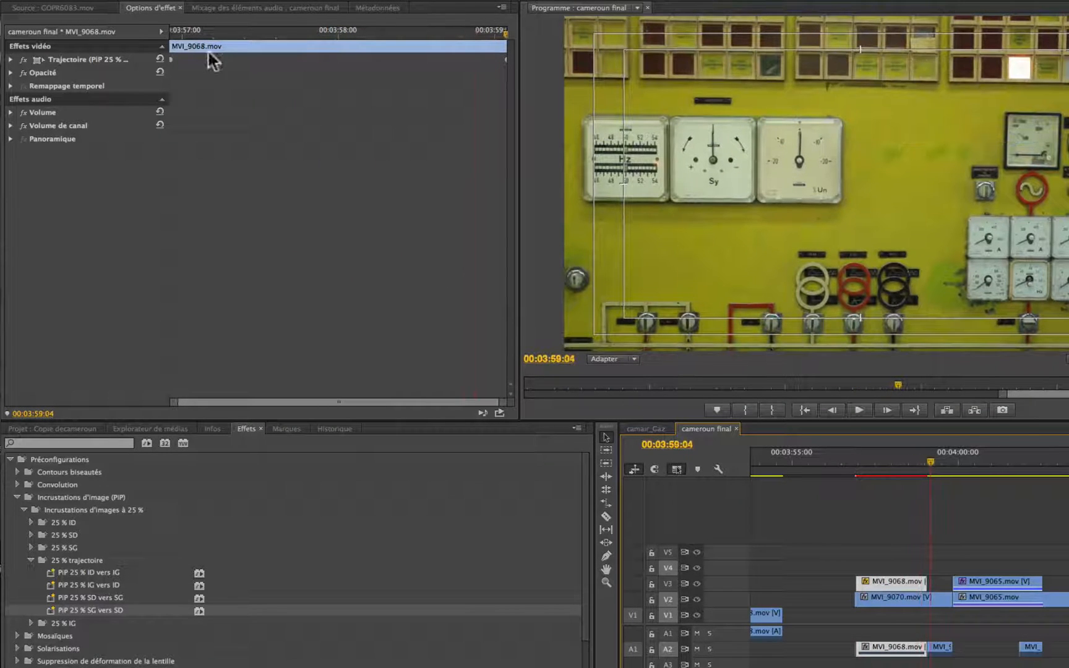
Step: Reset the Trajectoire effect of MVI_9068.mov at the clip's end and again at 00:03:57:18
left_click(161, 56)
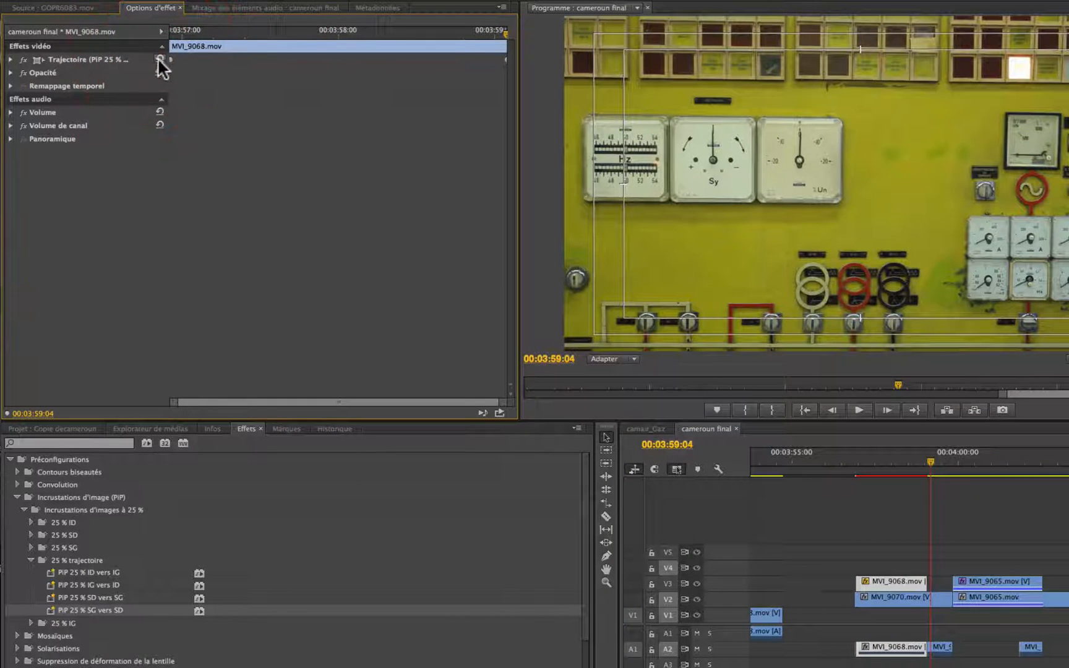
left_click(883, 461)
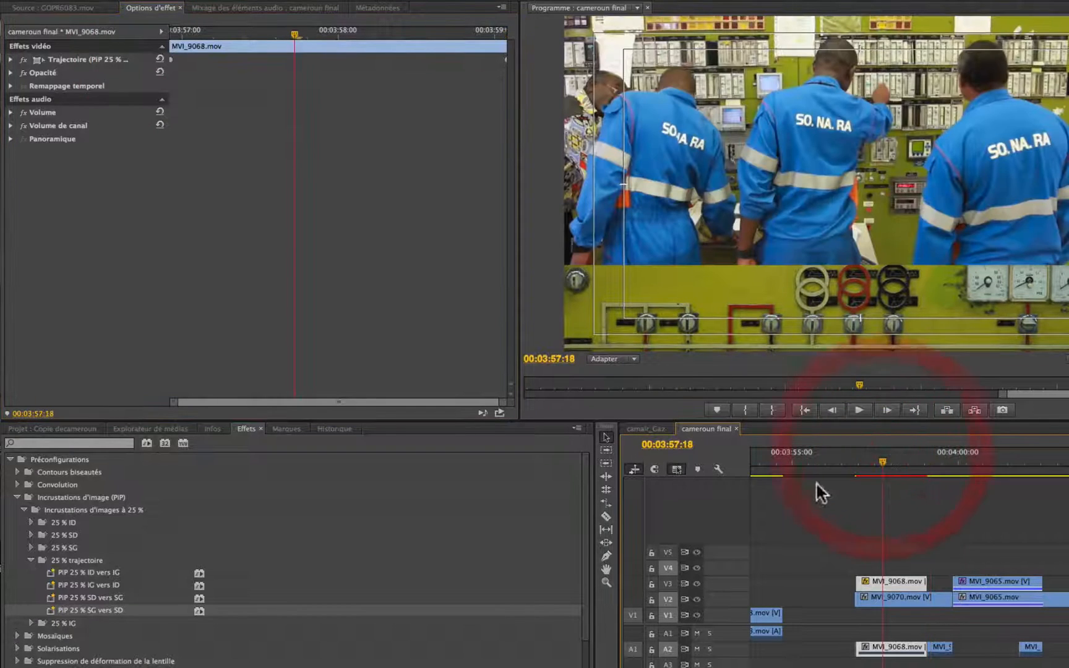
left_click(160, 59)
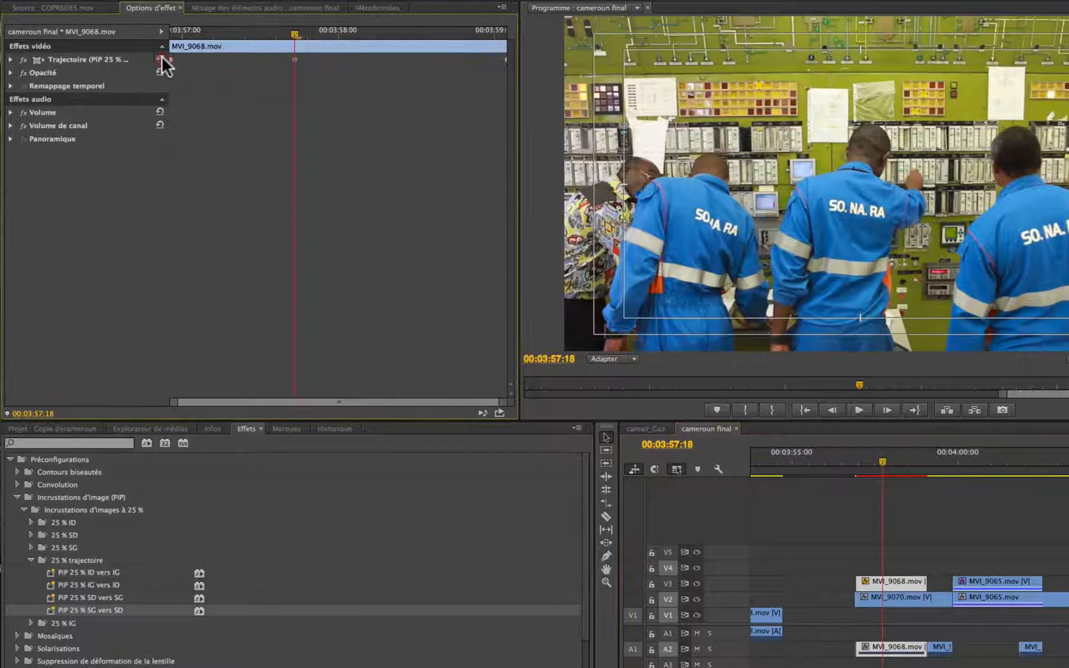
Step: Apply the PiP 25 % IG agrandissement en entrée preset to MVI_9068.mov on V3 and preview it from the clip's start
left_click(28, 559)
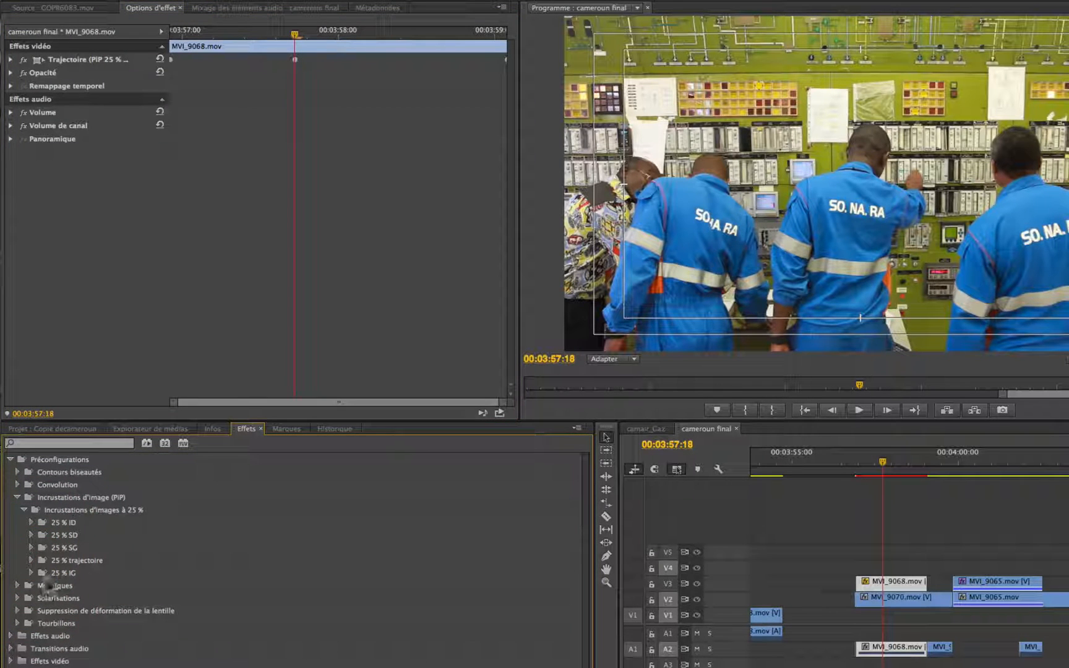
left_click(32, 570)
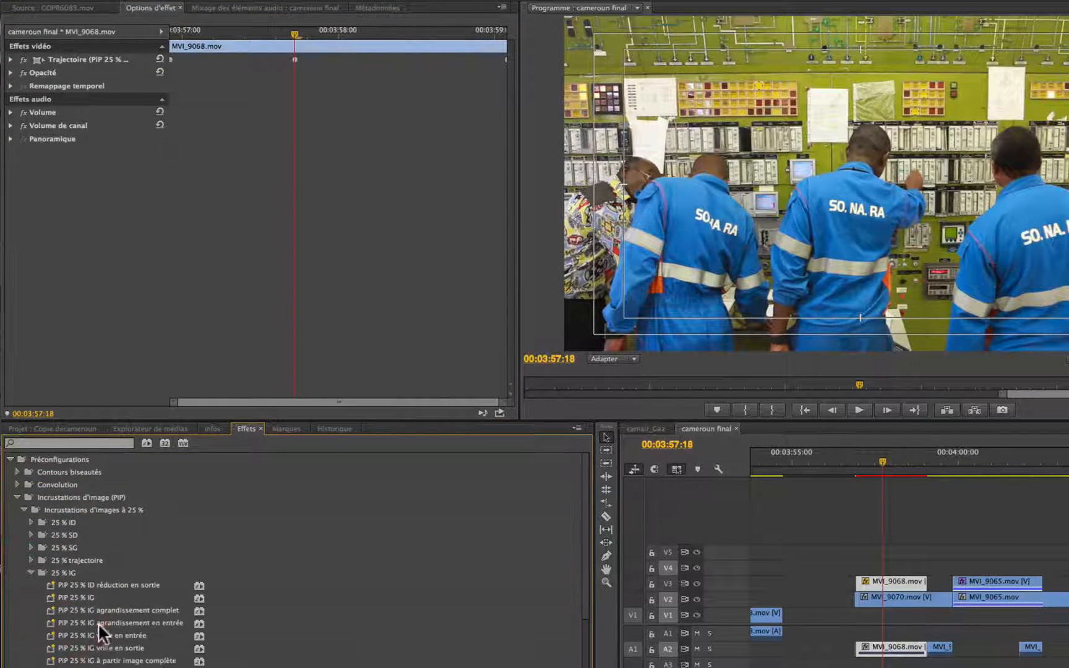
left_click_drag(52, 622, 882, 591)
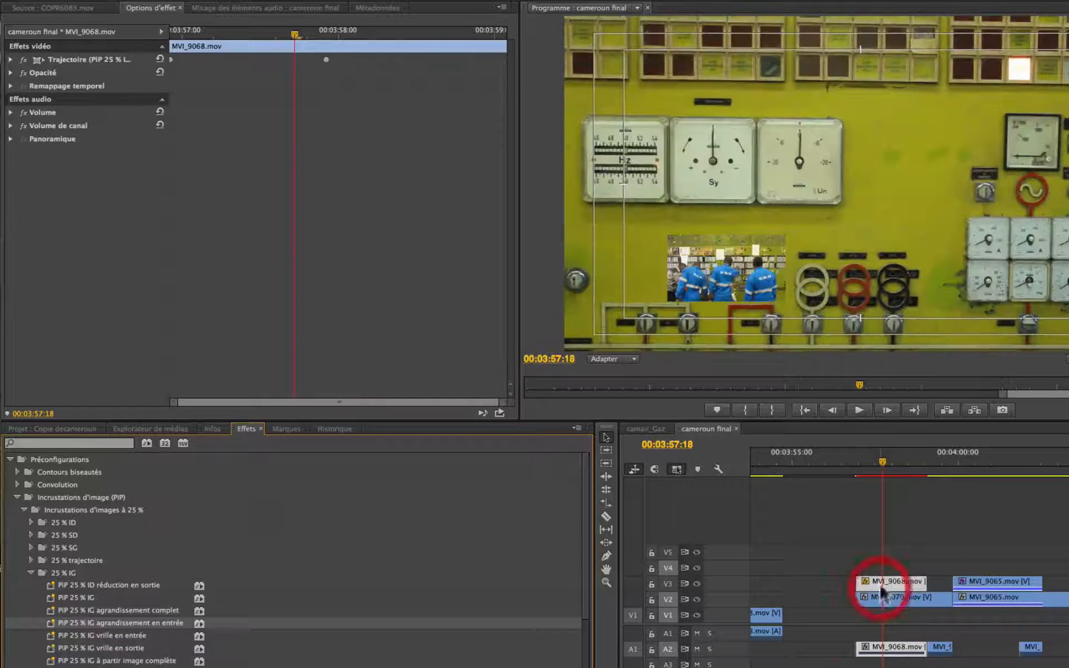
left_click(856, 460)
key("space")
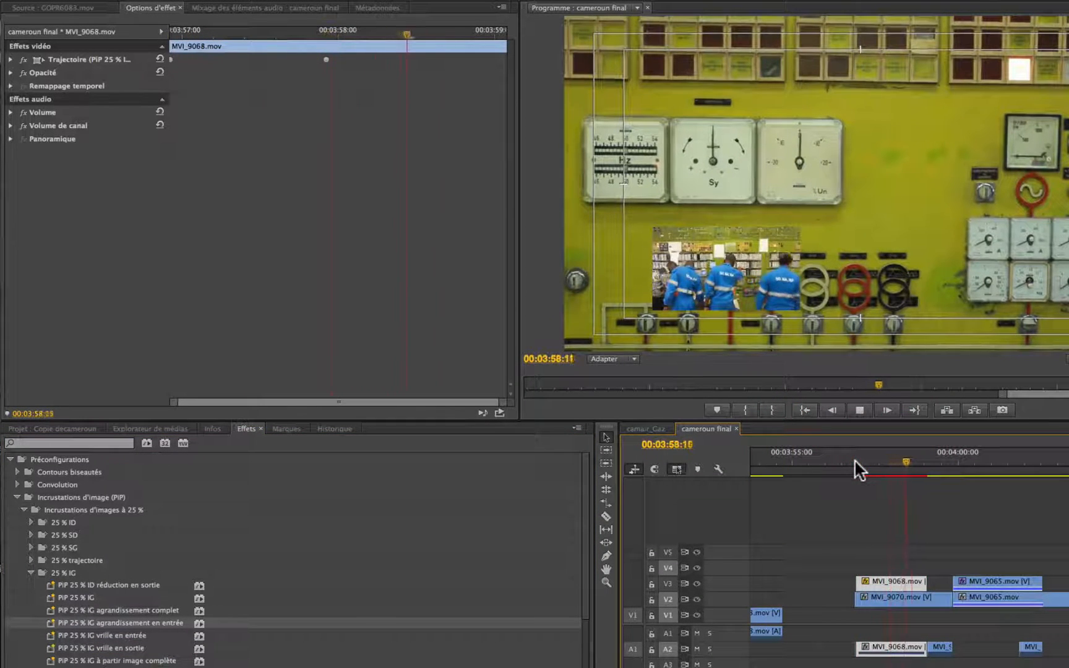
key("space")
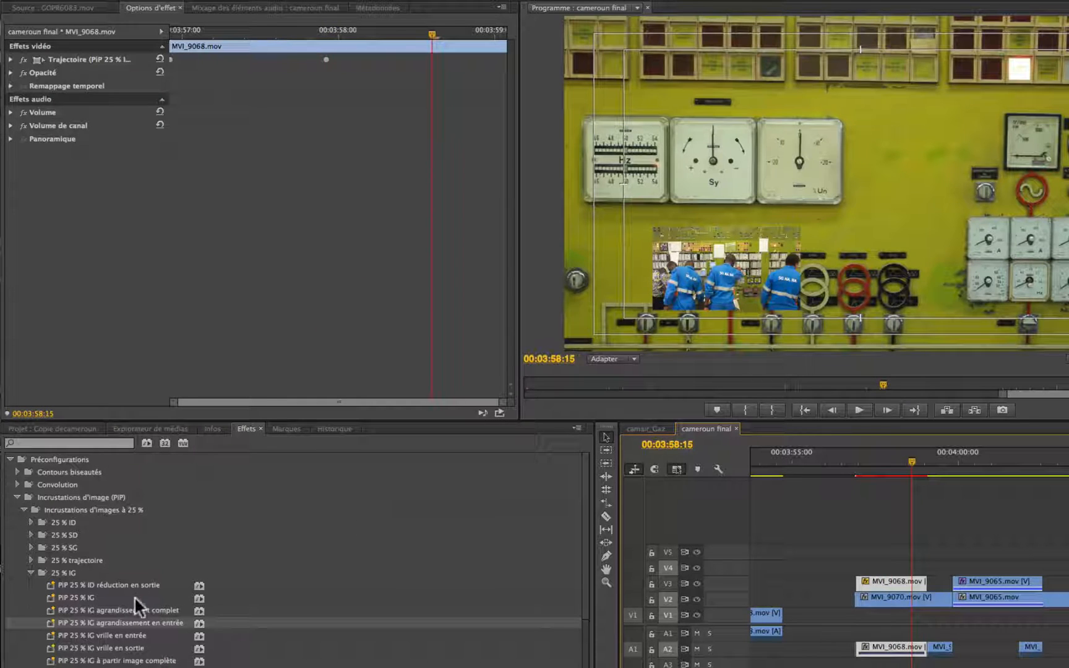
Step: Reset the Trajectoire effect of MVI_9068.mov at 00:03:58:15 and move the clip onto V2 directly before MVI_9070.mov
left_click(160, 59)
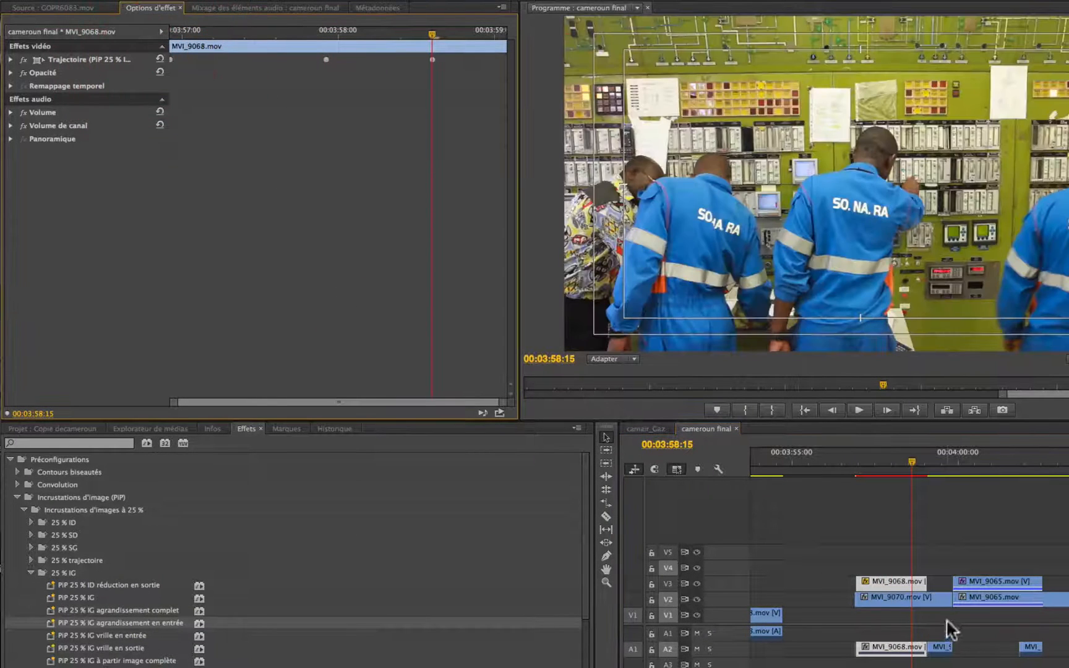
left_click_drag(889, 589, 816, 598)
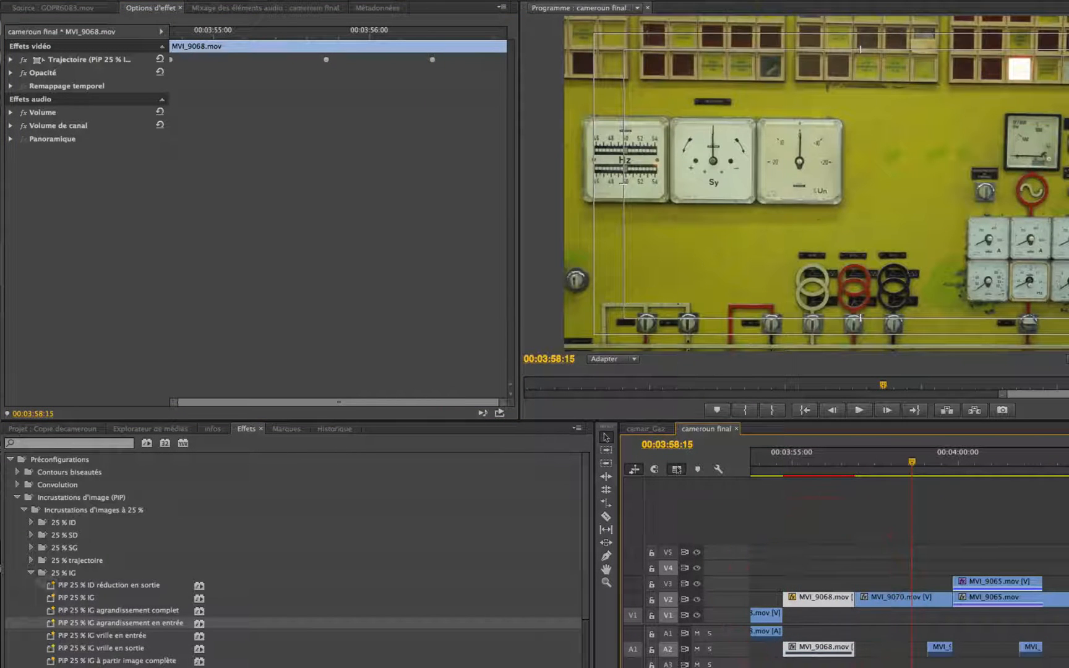
left_click(17, 497)
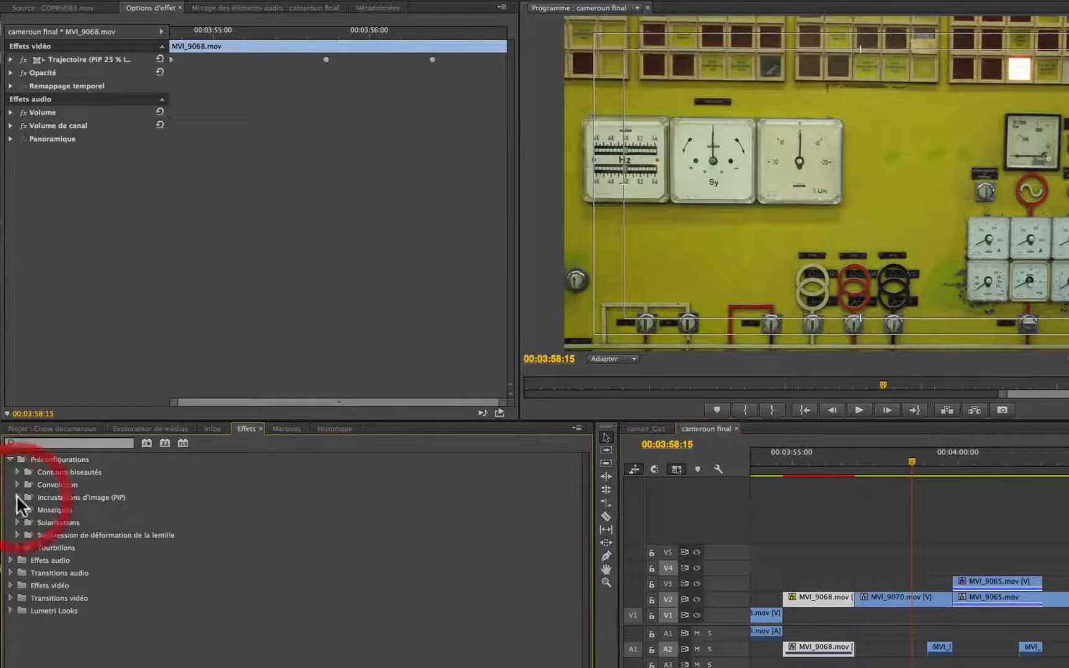
Step: Apply the Mosaïque en sortie preset to MVI_9070.mov on V2 and preview it from the clip's start
left_click(17, 510)
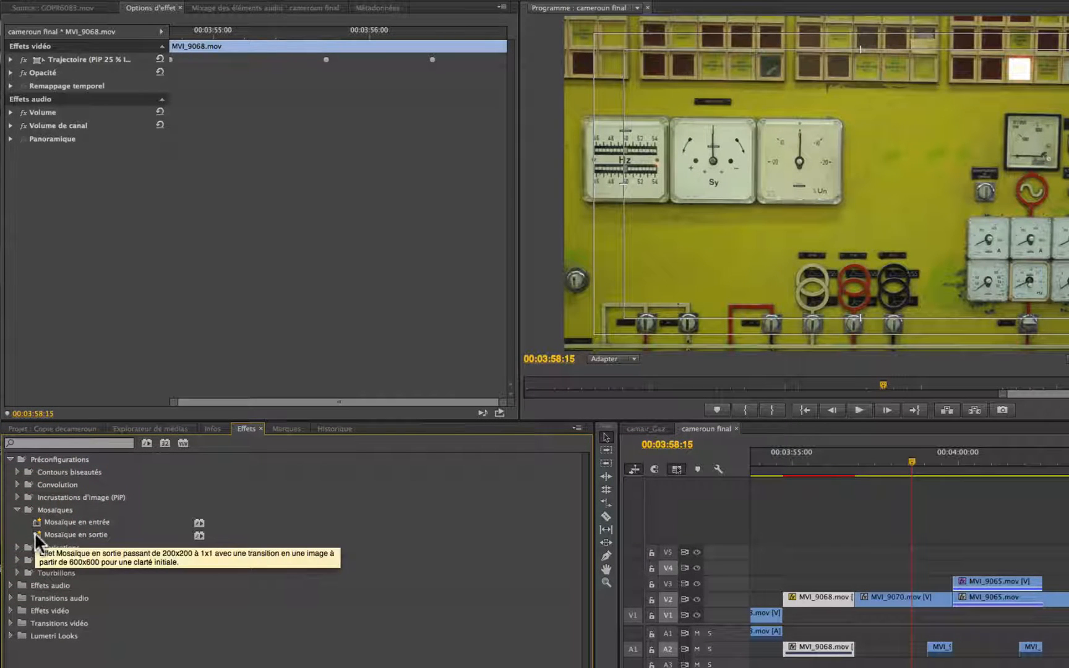
left_click(878, 463)
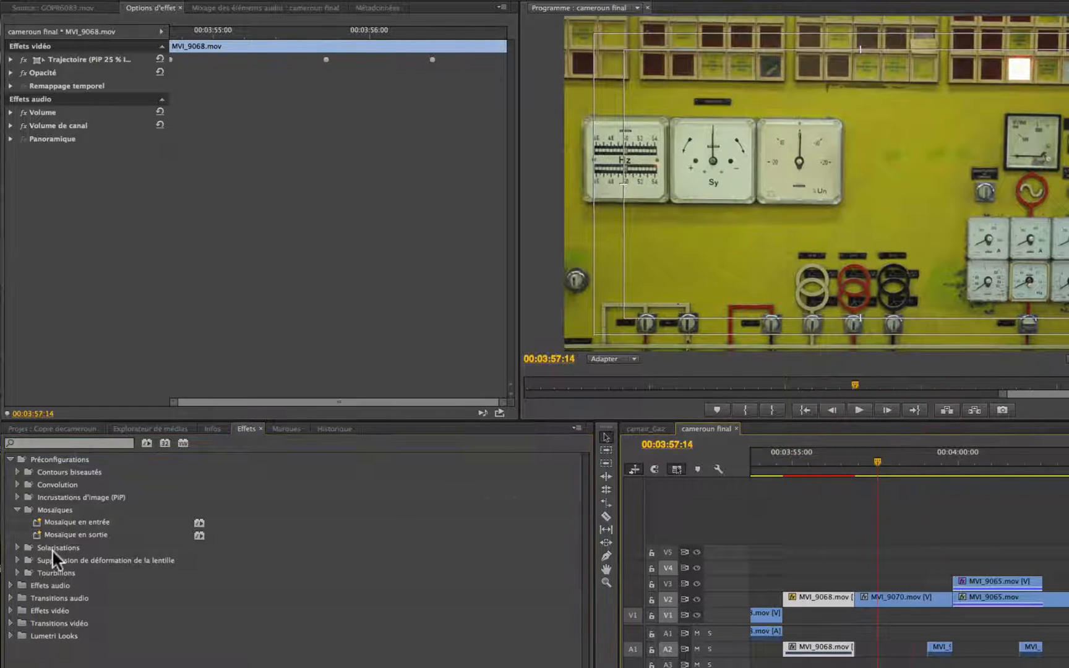
left_click_drag(39, 536, 895, 605)
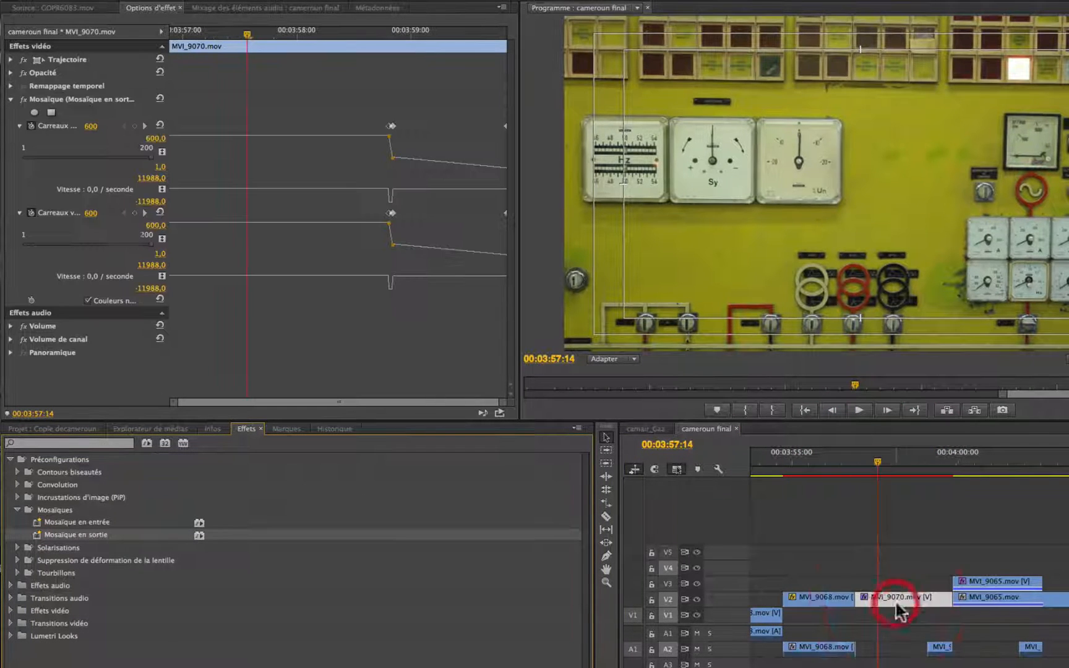
left_click(857, 462)
key("space")
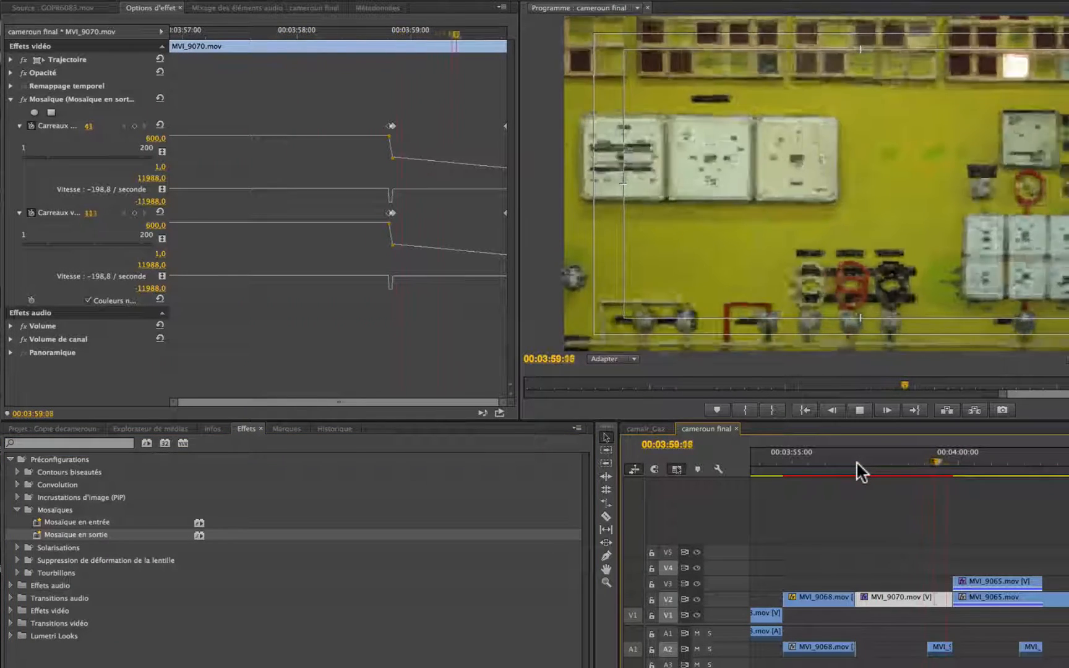
Step: Examine the mosaic at the end of MVI_9070.mov from 00:03:59:12, and replay the clip from 00:03:57:12
left_click(933, 474)
mouse_move(933, 473)
left_mouse_down()
mouse_move(917, 473)
mouse_move(940, 483)
left_mouse_up()
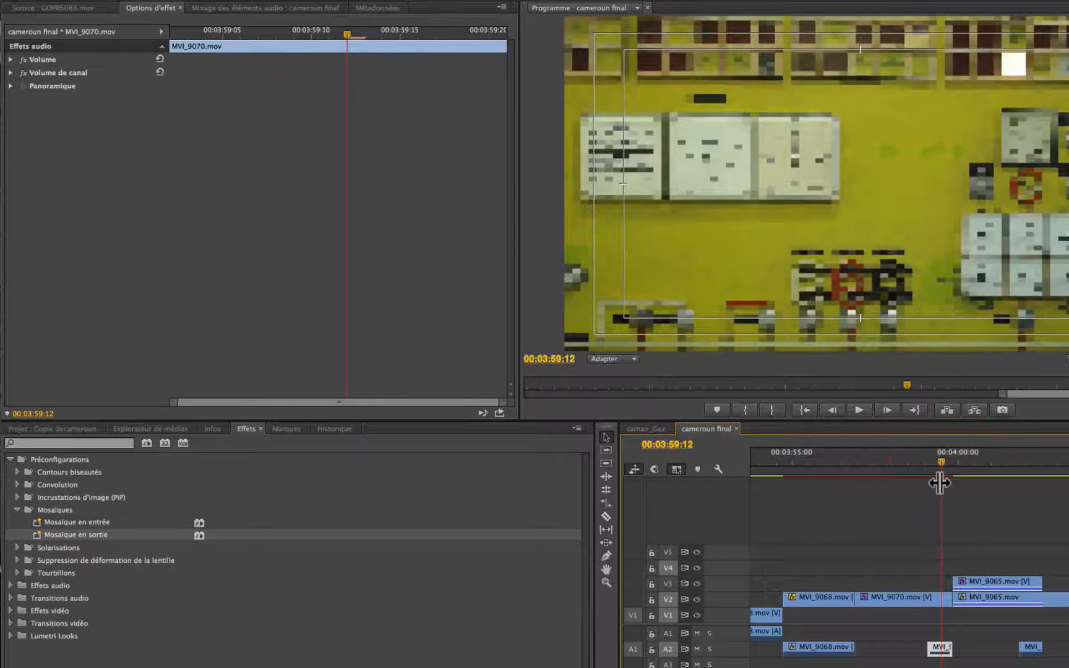
key("space")
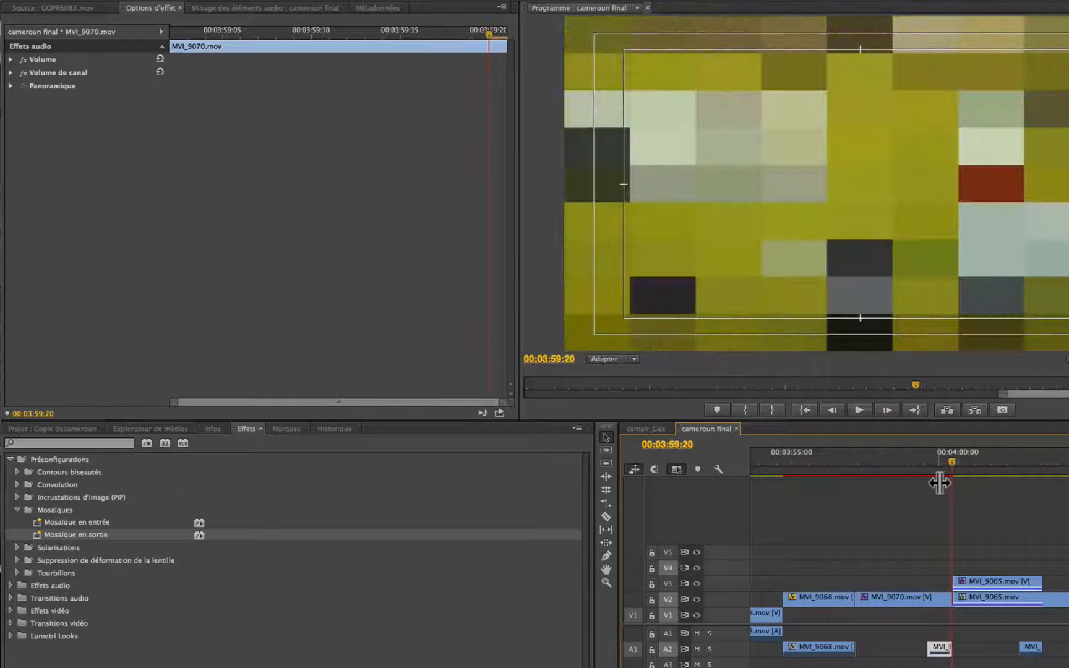
key("Left")
key("Left")
left_click(873, 461)
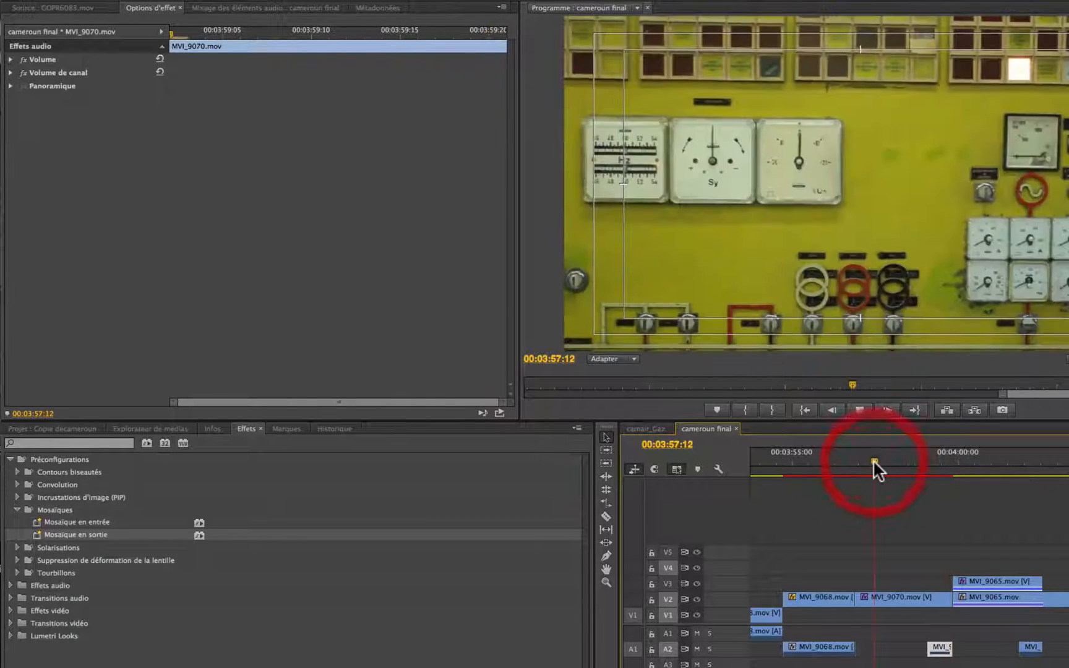
key("space")
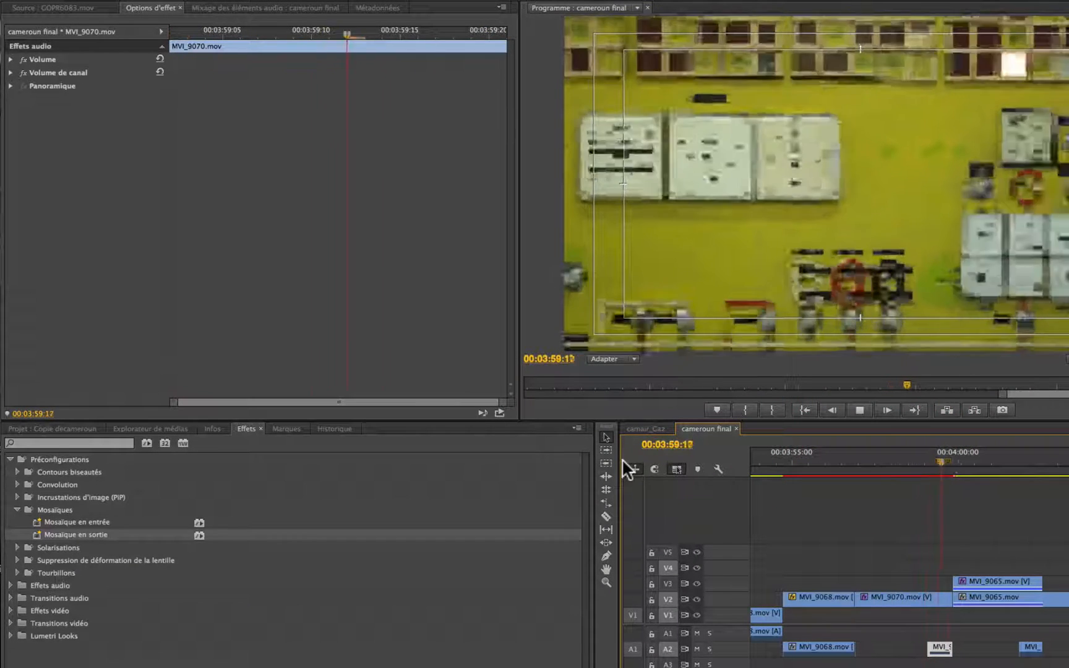
key("space")
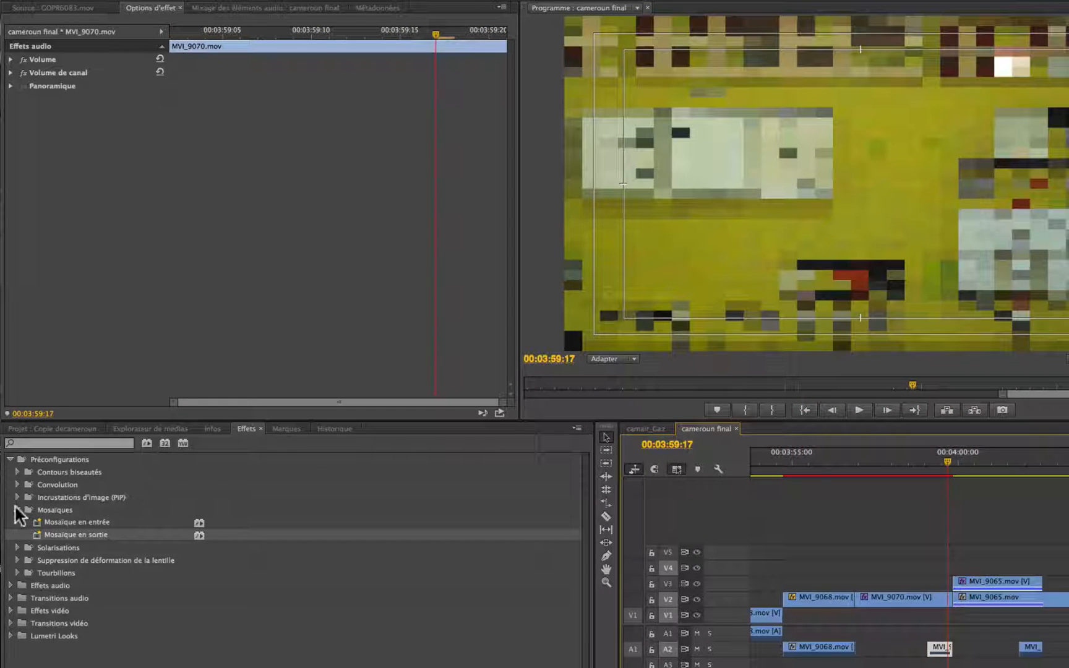
Step: Delete the Mosaïque effect from MVI_9070.mov and collapse the Mosaïques presets
left_click(900, 598)
left_click(112, 98)
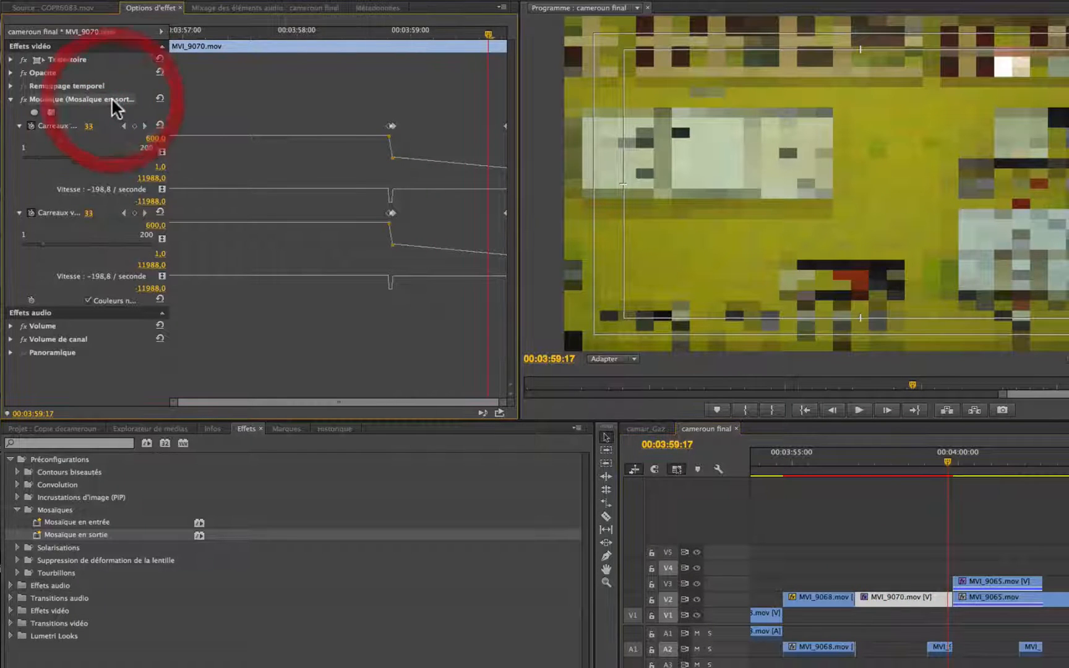
key("Delete")
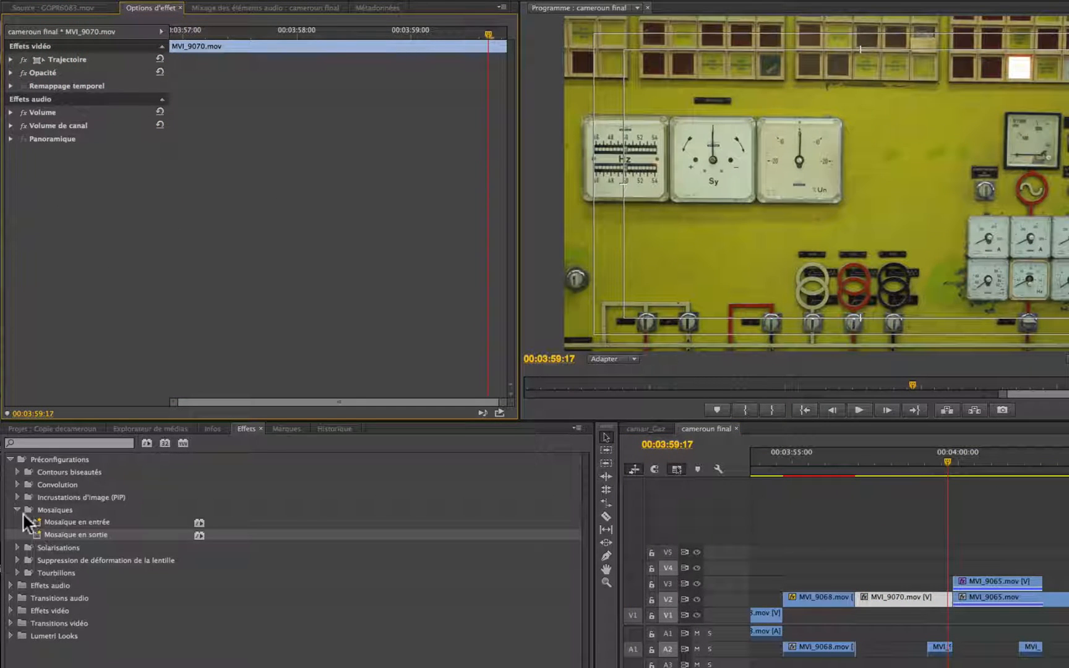
left_click(17, 509)
Step: Apply the Solarisation en entrée preset to MVI_9070.mov and preview the clip's beginning twice
left_click(17, 523)
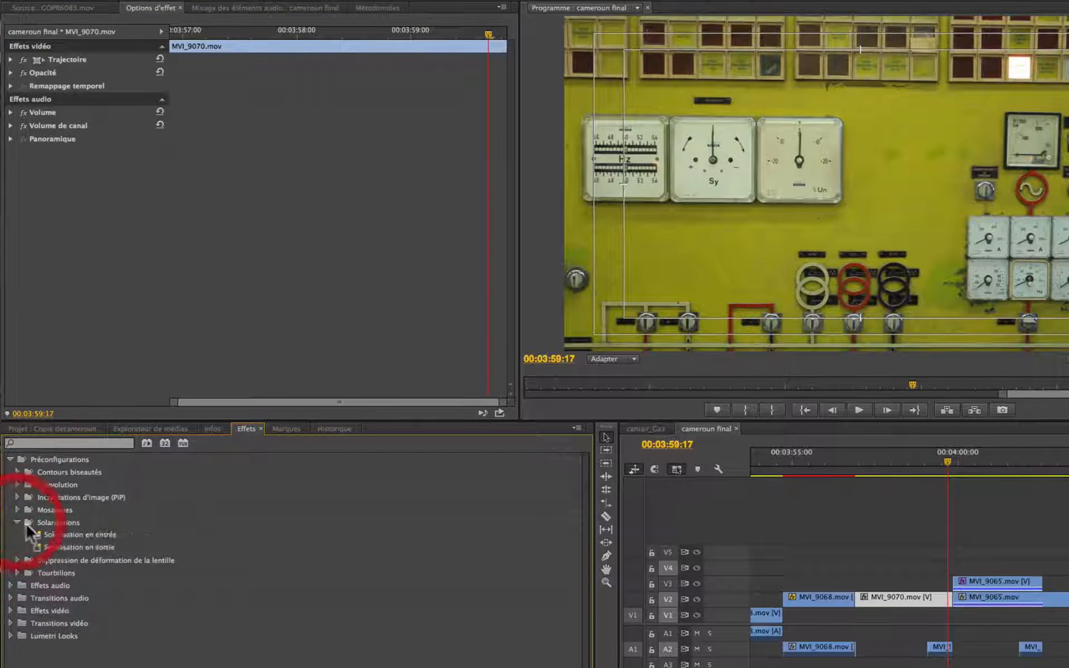
left_click_drag(50, 536, 885, 610)
left_click(849, 462)
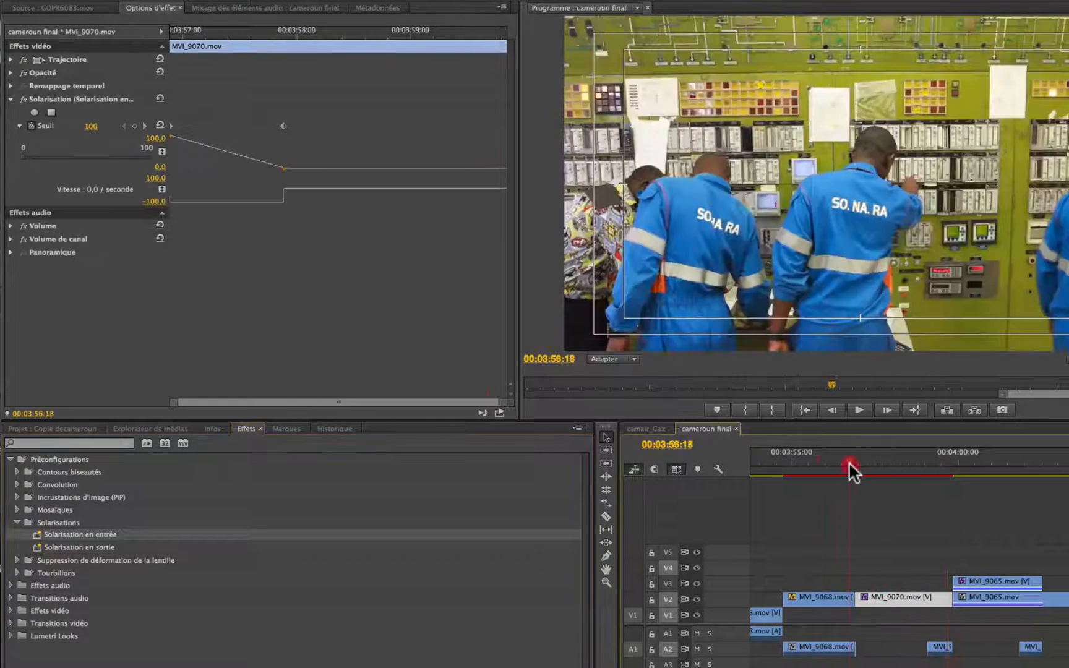
key("space")
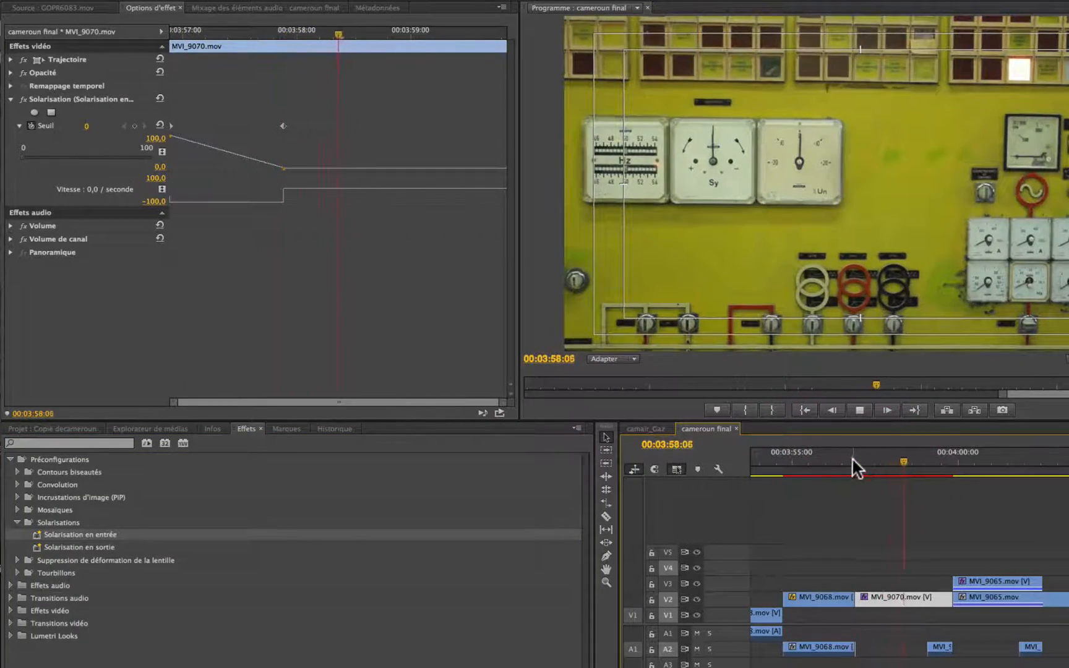
left_click(852, 456)
key("space")
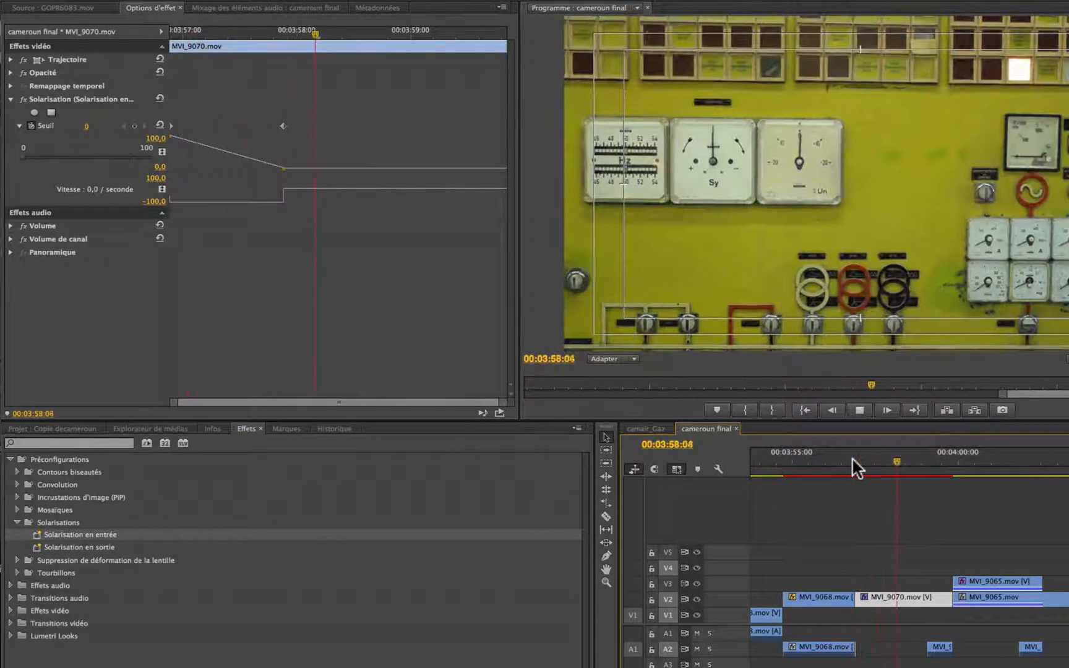
Step: Delete the Solarisation effect from MVI_9070.mov and collapse the Solarisations presets
left_click(68, 99)
key("Delete")
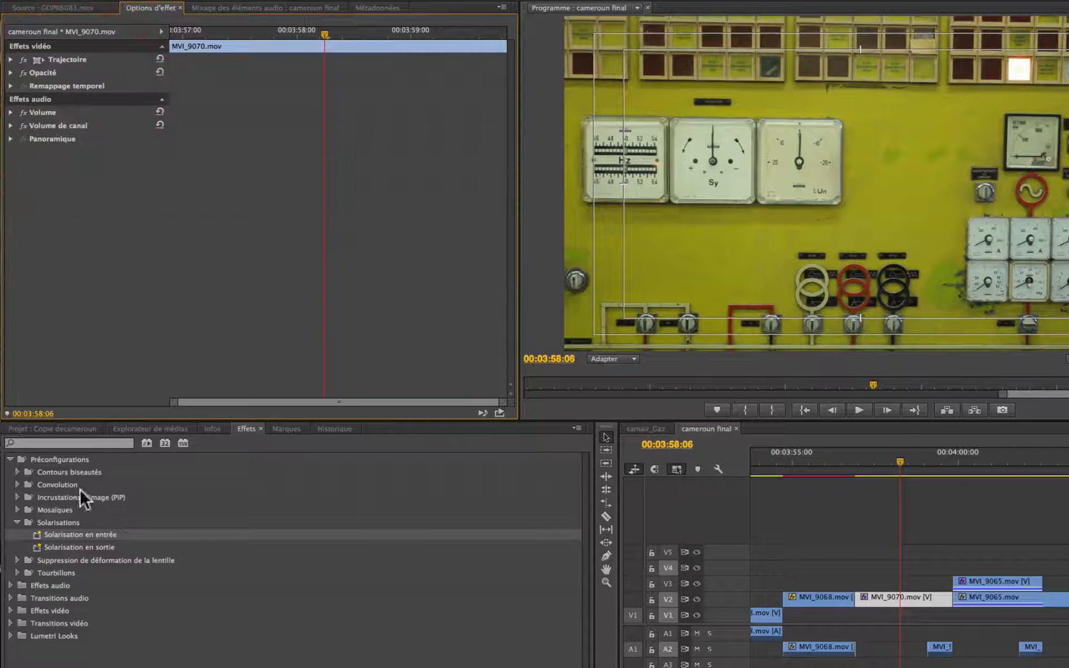
left_click(17, 522)
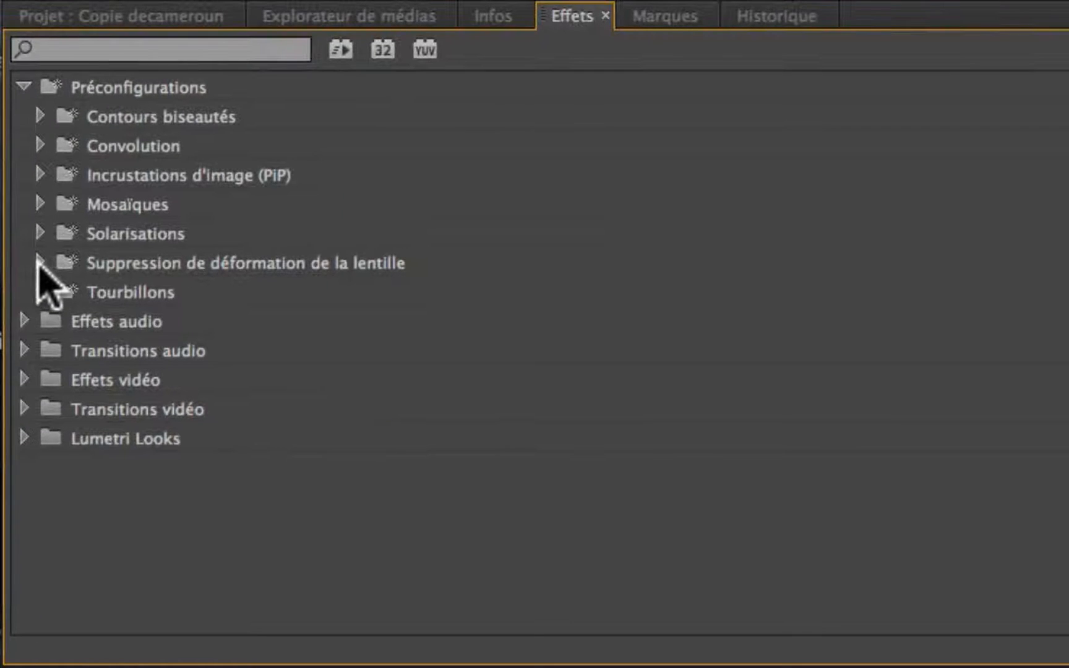
Step: Show the camera categories of the Suppression de déformation de la lentille presets and place the playhead on GOPR6083.mov at 00:04:32:20
left_click(39, 262)
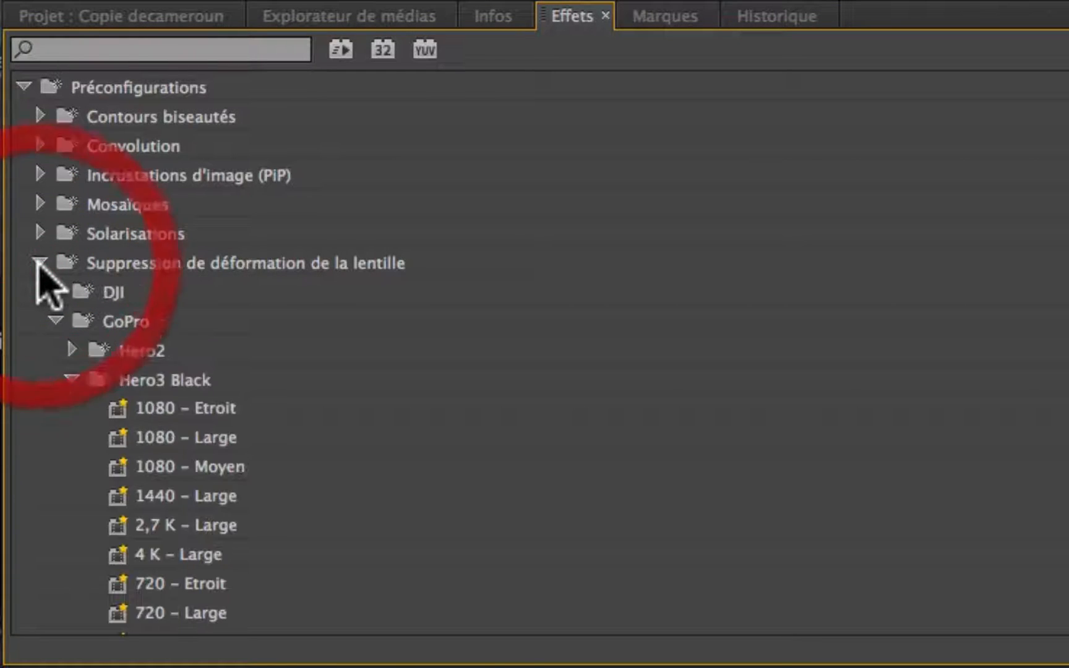
left_click(56, 321)
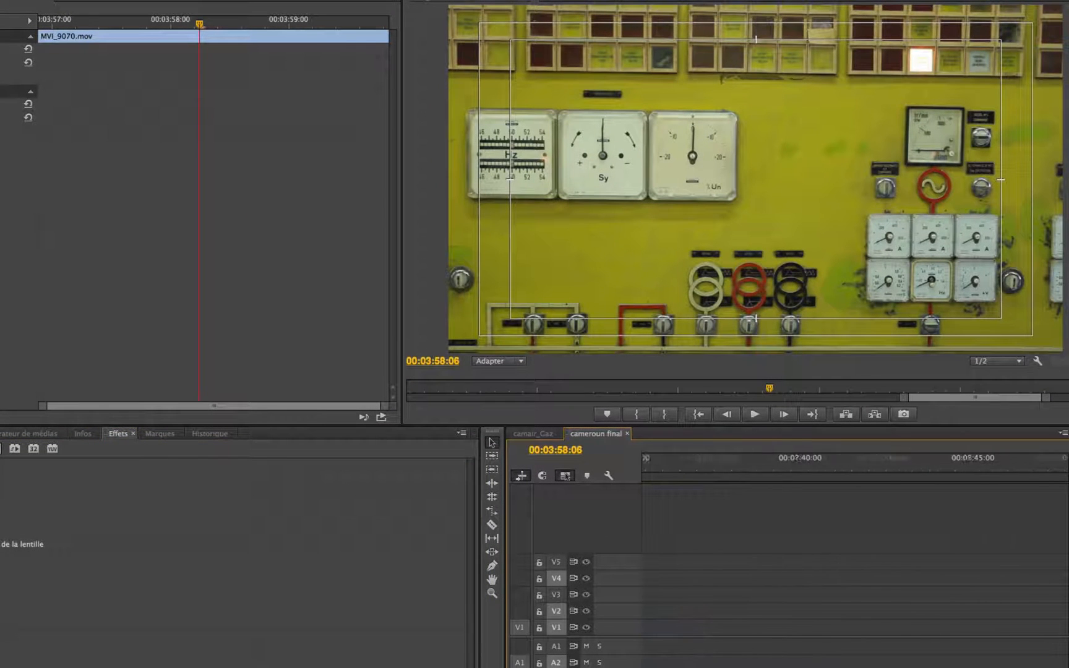
scroll(854, 557, "down", 10)
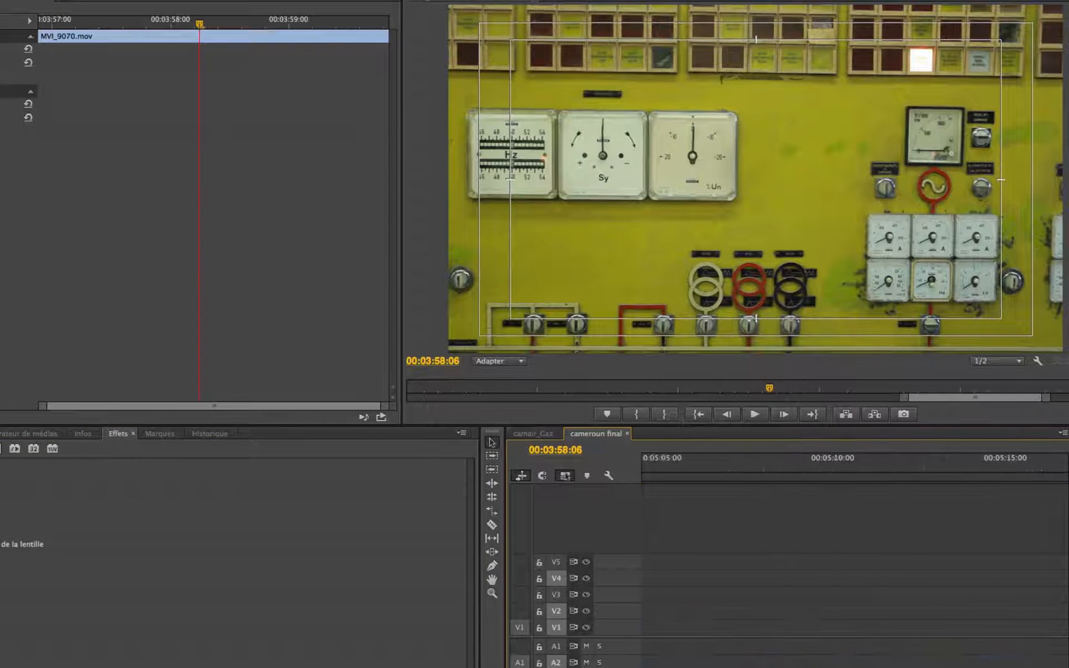
scroll(854, 557, "up", 3)
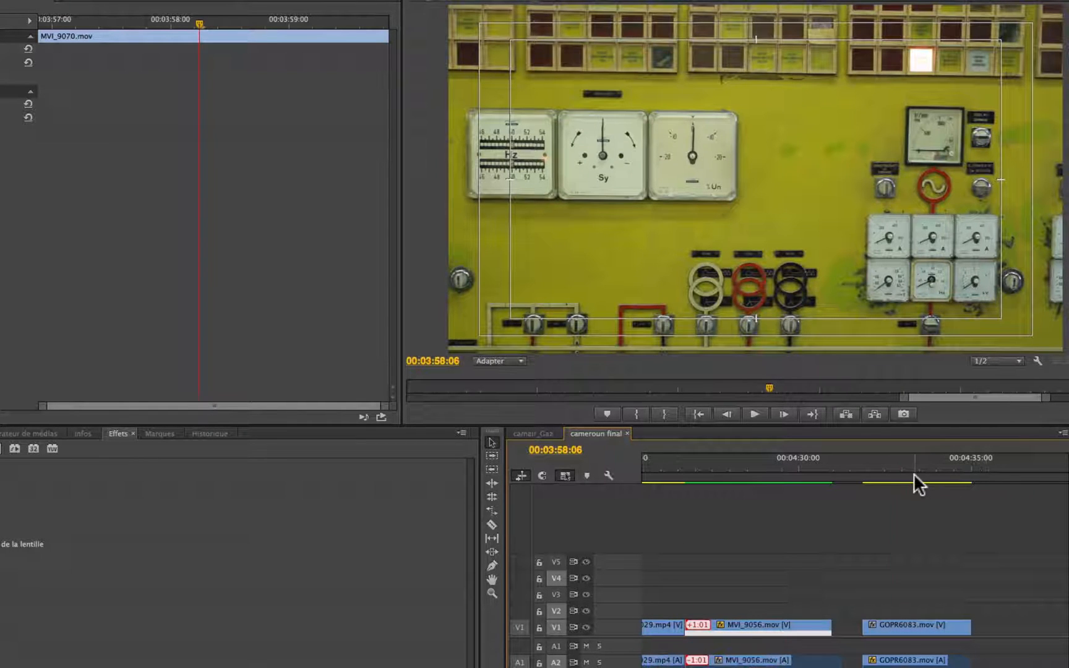
left_click(896, 474)
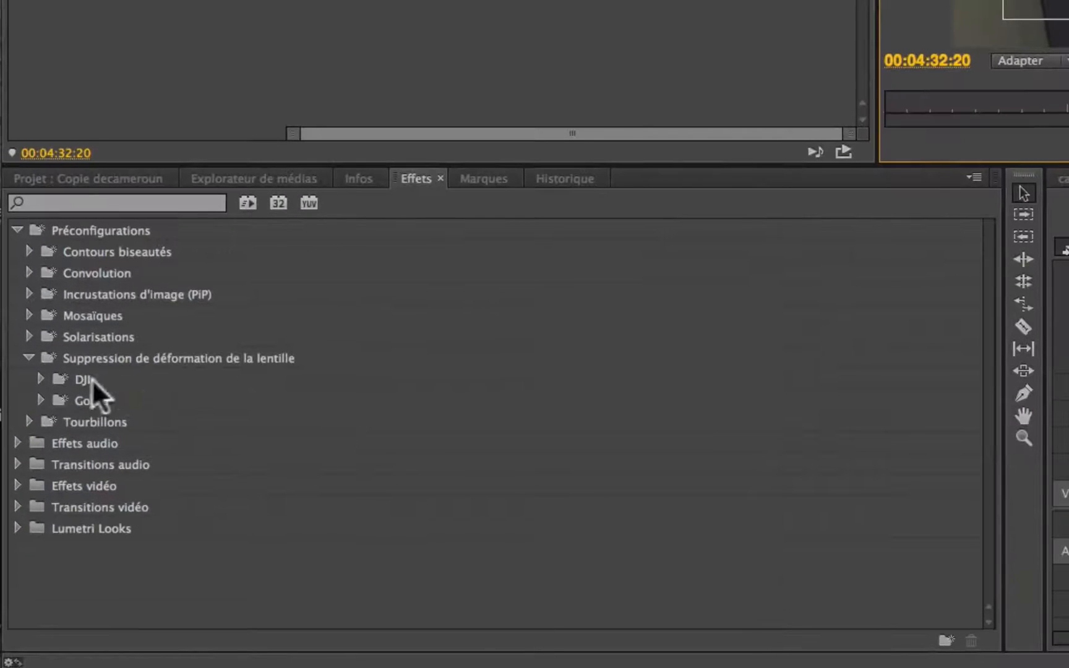
Step: Apply the GoPro Hero3 Black lens distortion preset 1080 – Moyen to GOPR6083.mov on V1
left_click(39, 400)
scroll(321, 490, "down", 2)
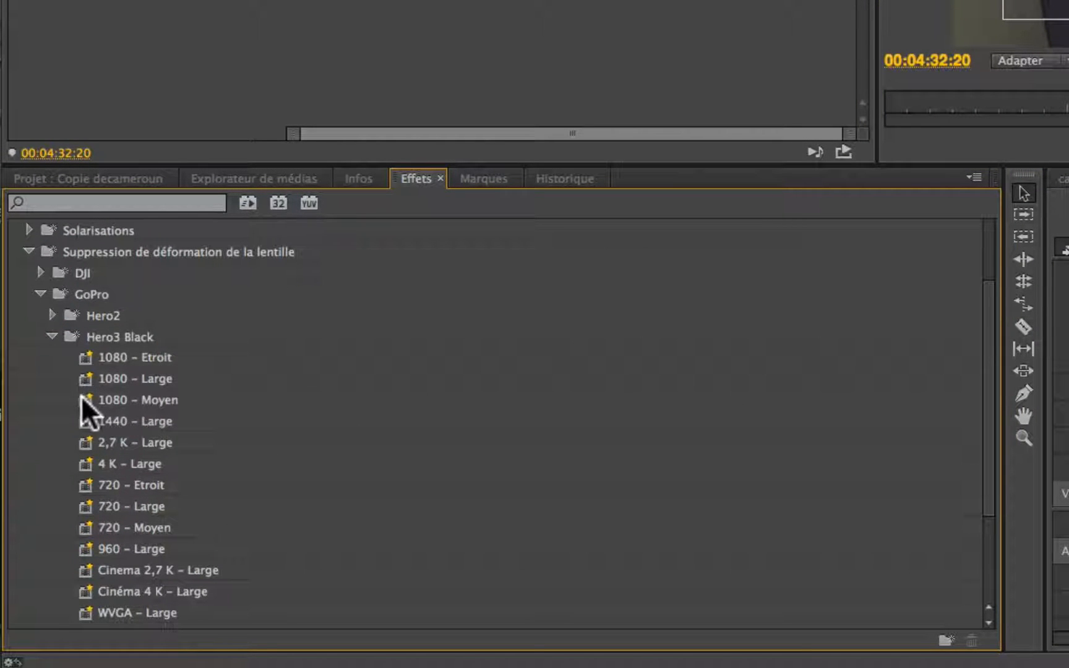
left_click_drag(85, 399, 1068, 492)
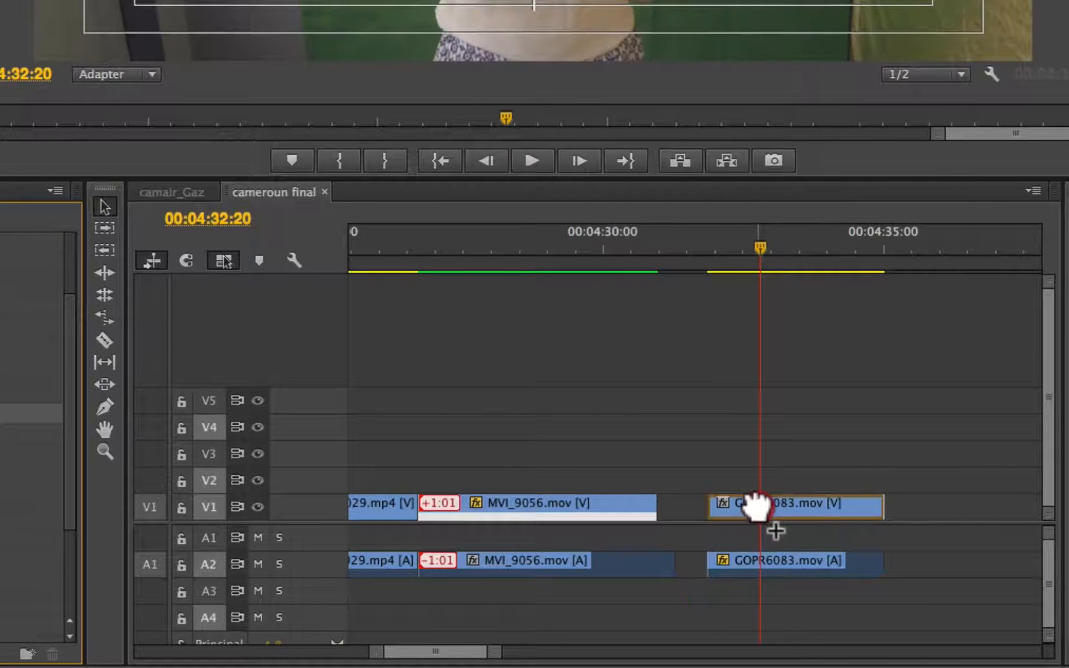
left_click_drag(756, 506, 758, 502)
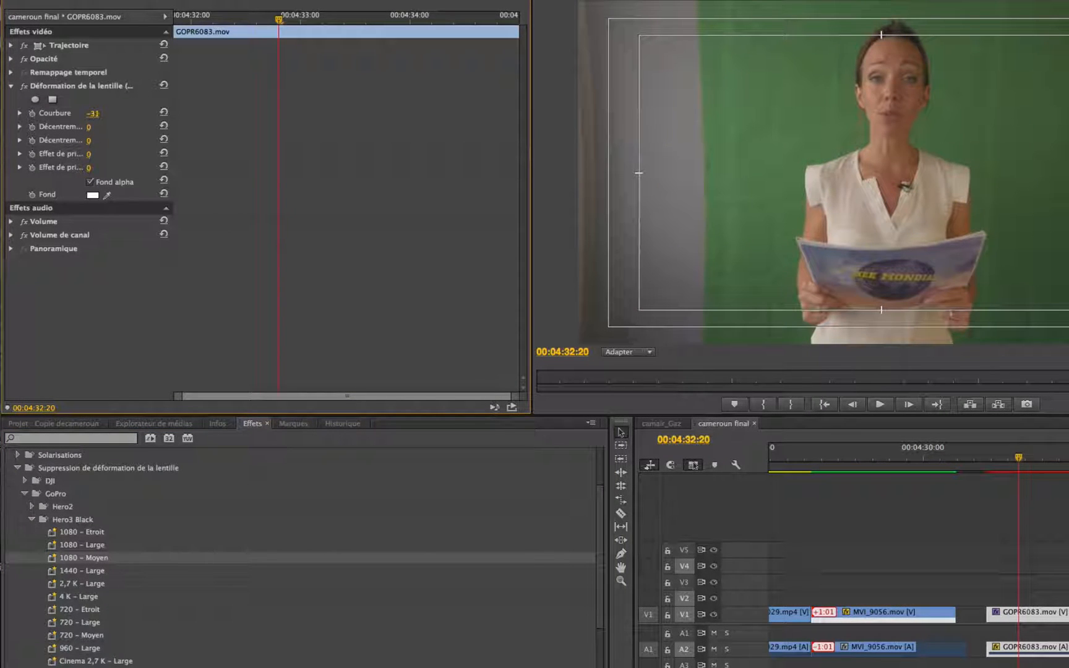
Step: Set the Courbure of the lens distortion effect on GOPR6083.mov to -23 and check the image at 00:04:32:05
mouse_move(93, 113)
left_mouse_down()
mouse_move(103, 114)
mouse_move(92, 114)
left_mouse_up()
scroll(928, 473, "right", 3)
left_click(927, 459)
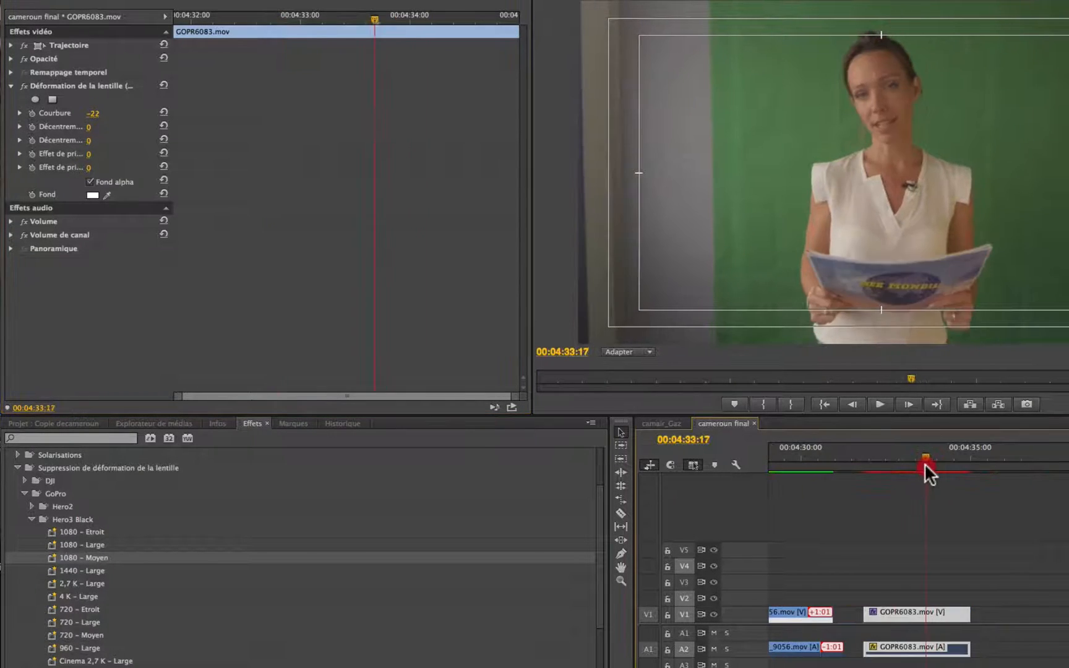
left_click(96, 114)
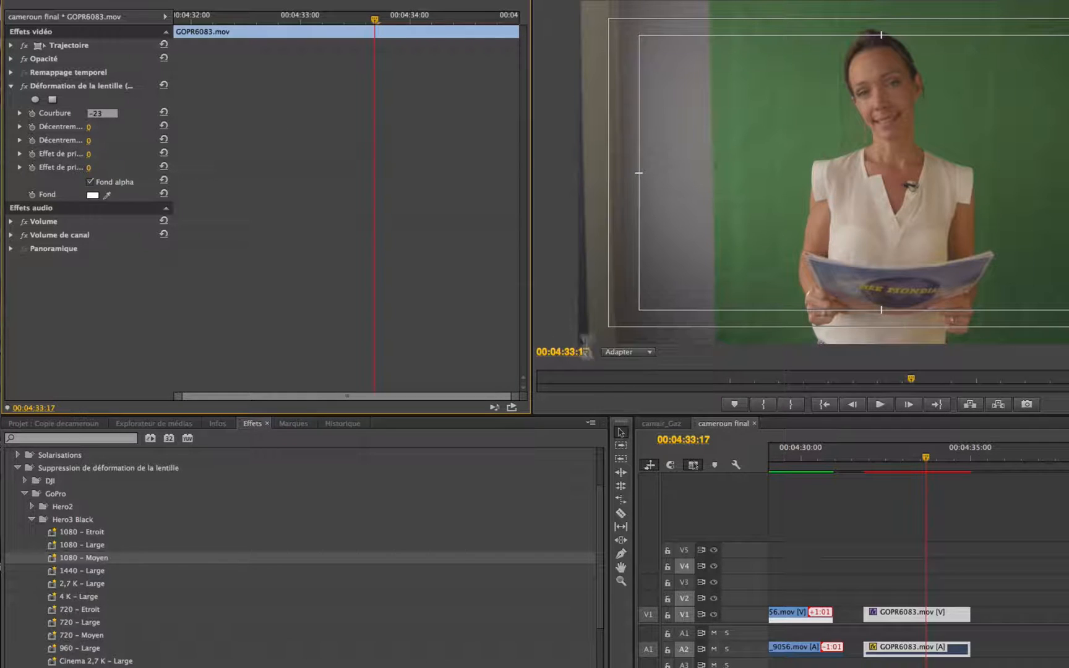
left_click(875, 460)
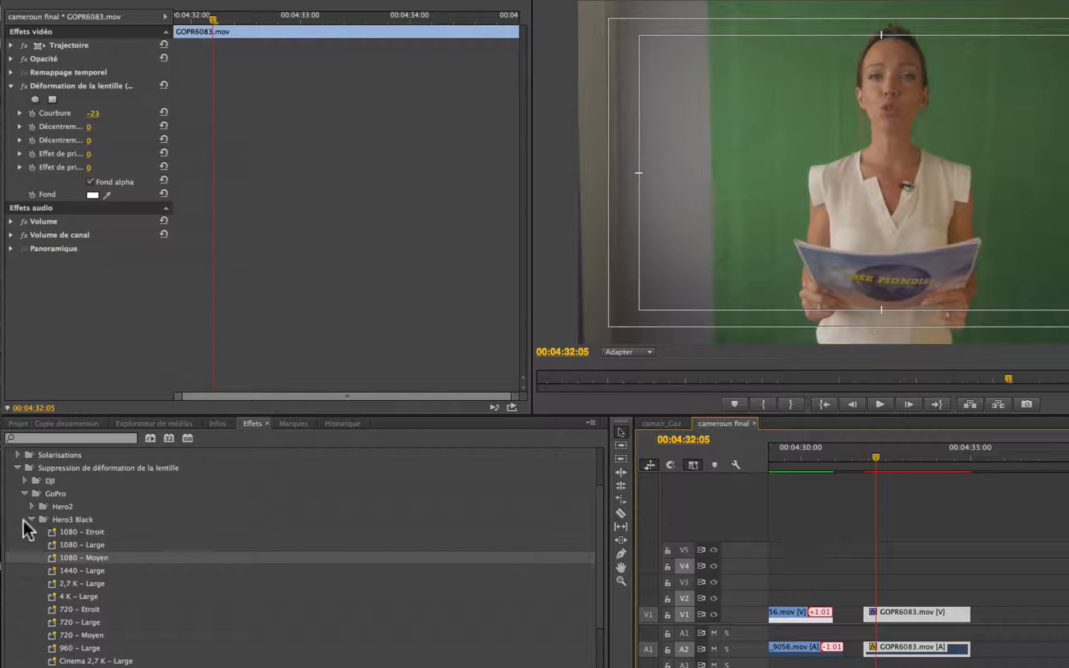
Step: Place the playhead on MVI_9002.mov at 00:04:11:06 and show the Tourbillons presets in place of the lens distortion ones
left_click(31, 520)
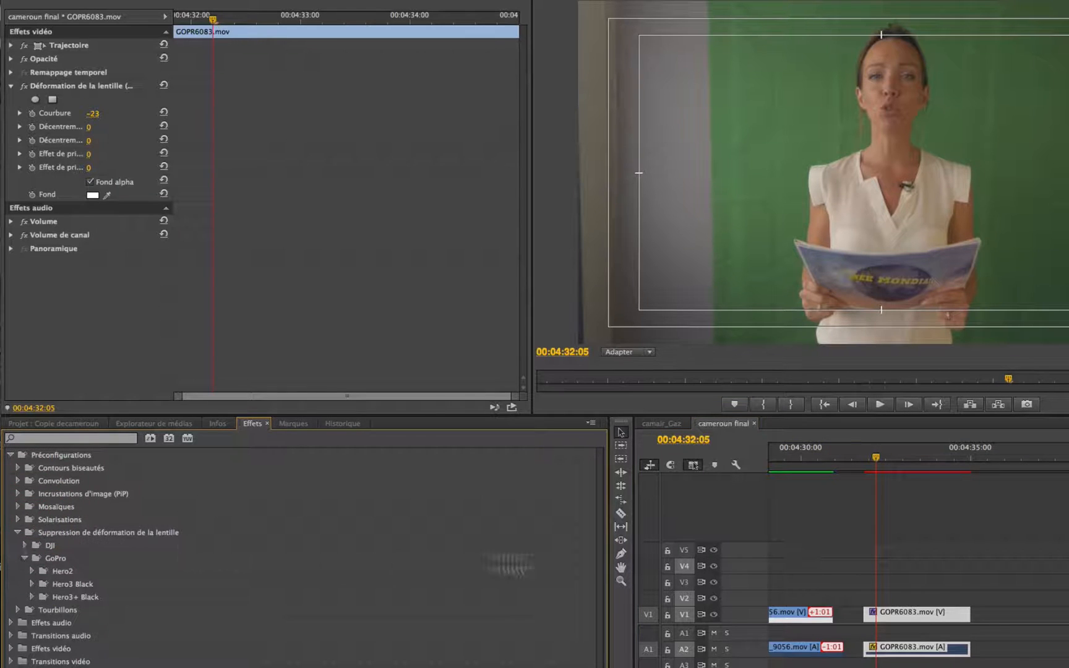
left_click(728, 657)
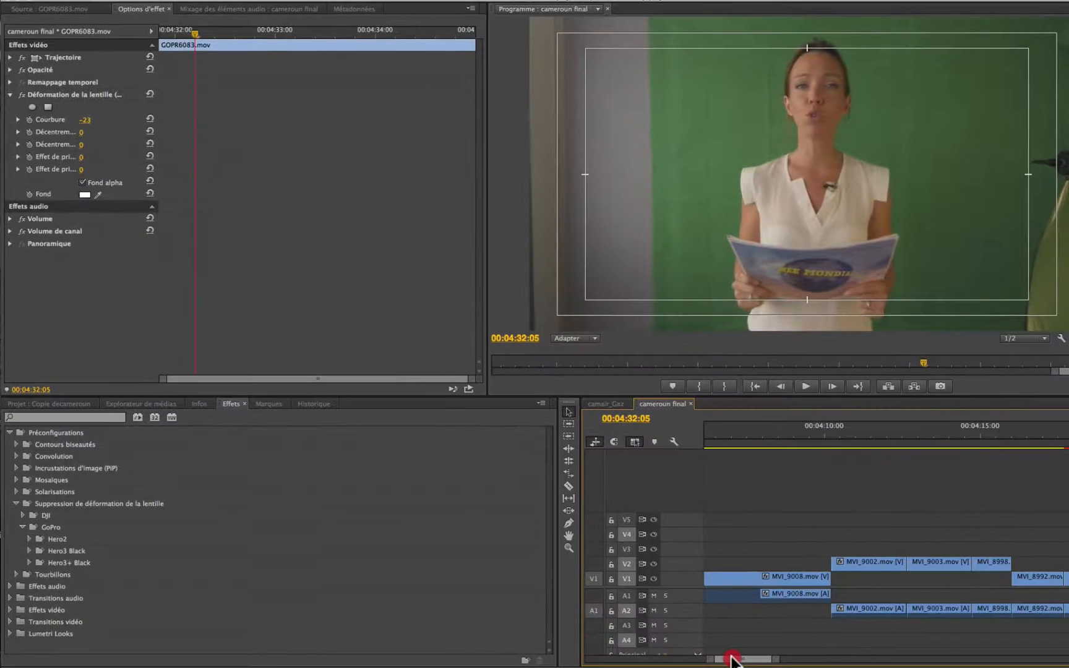
left_click(951, 456)
left_click_drag(872, 434, 864, 437)
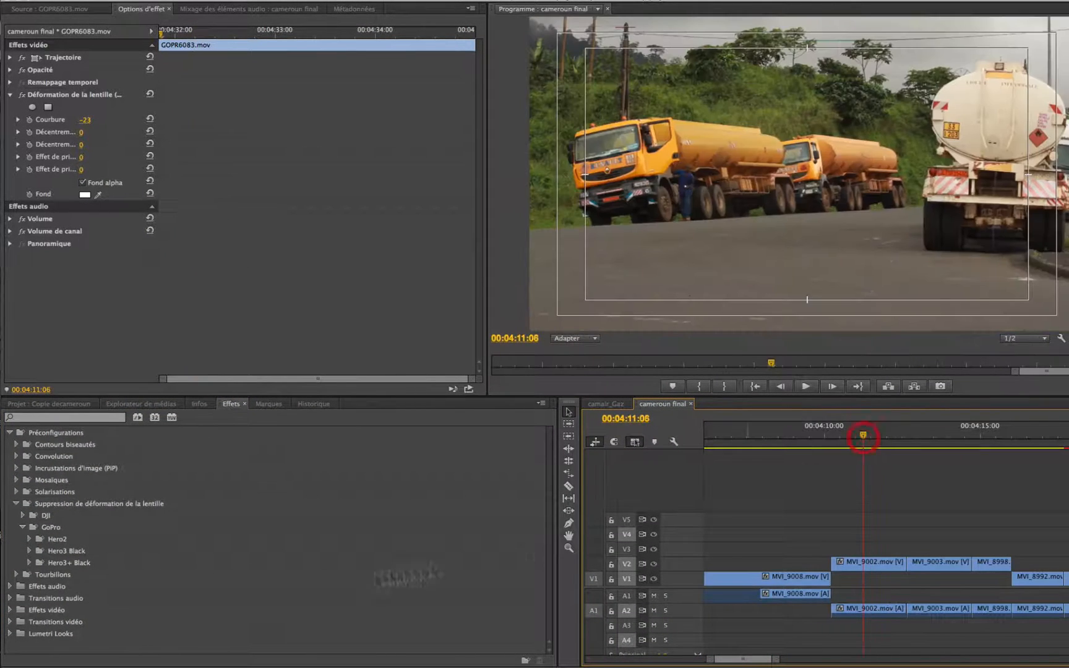
left_click(14, 503)
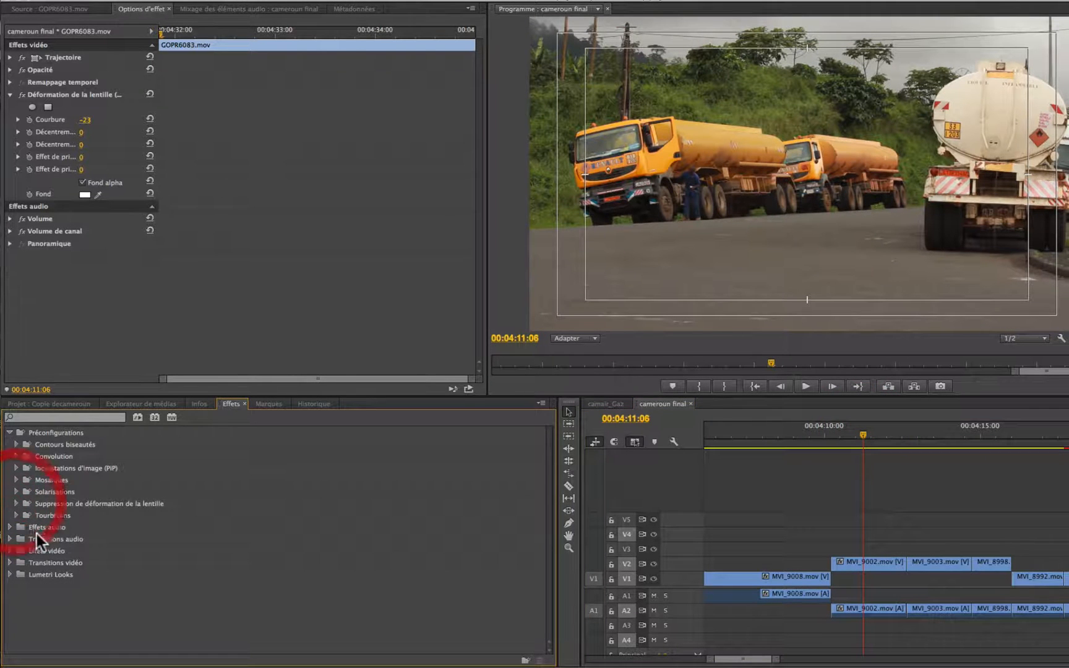
left_click(21, 515)
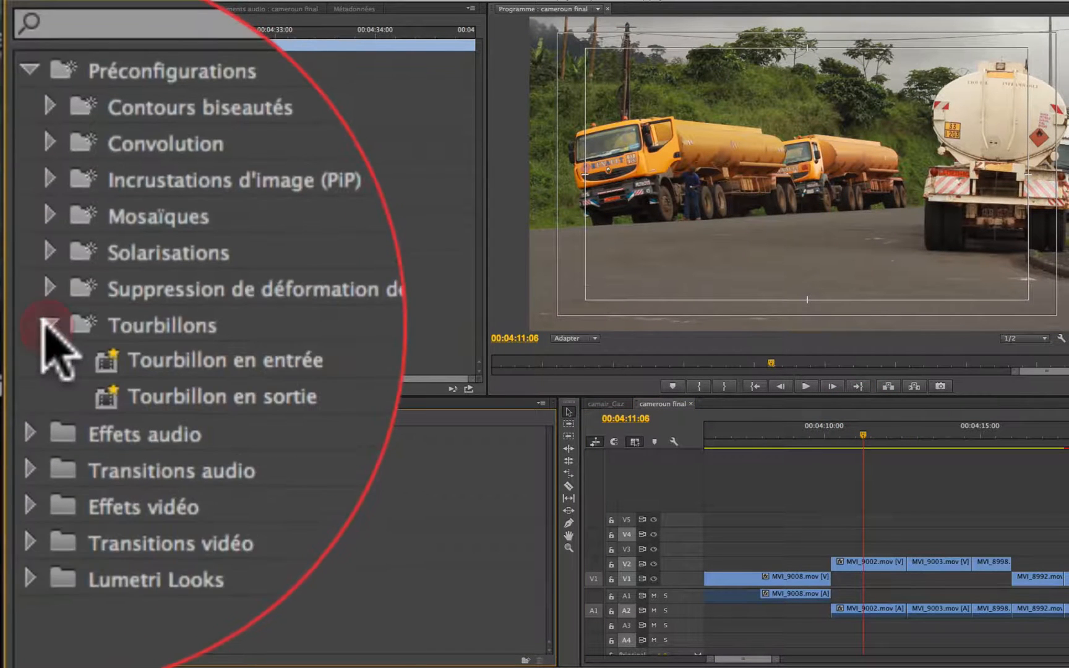
Step: Apply the Tourbillon en entrée preset to MVI_9002.mov on V2 and preview the clip's beginning twice
left_click_drag(108, 337, 849, 564)
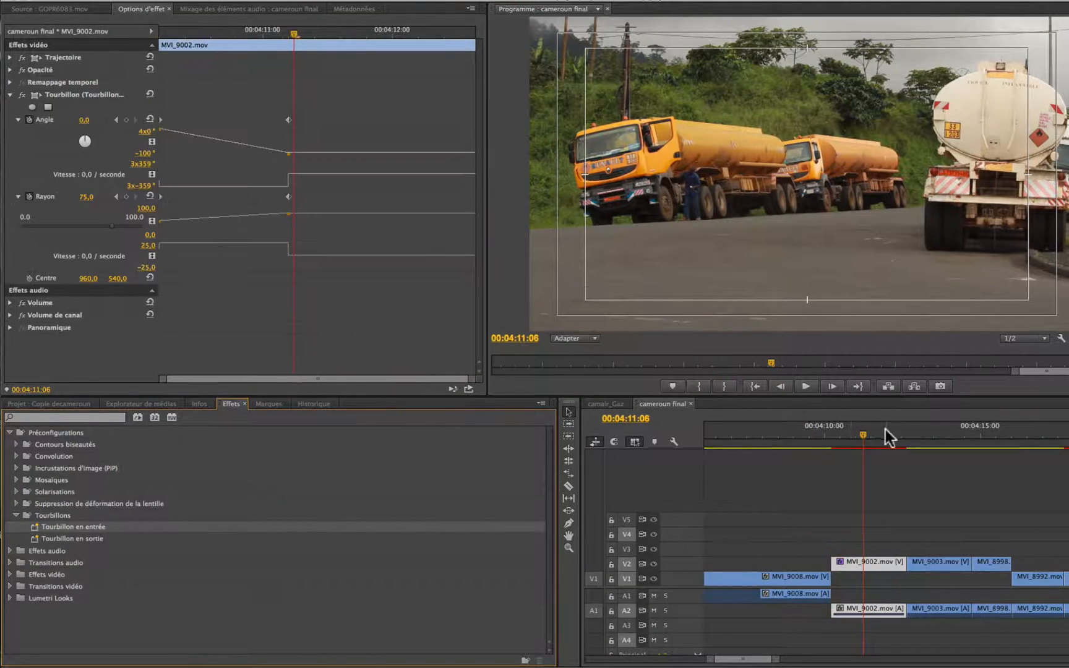
left_click_drag(859, 430, 832, 430)
key("space")
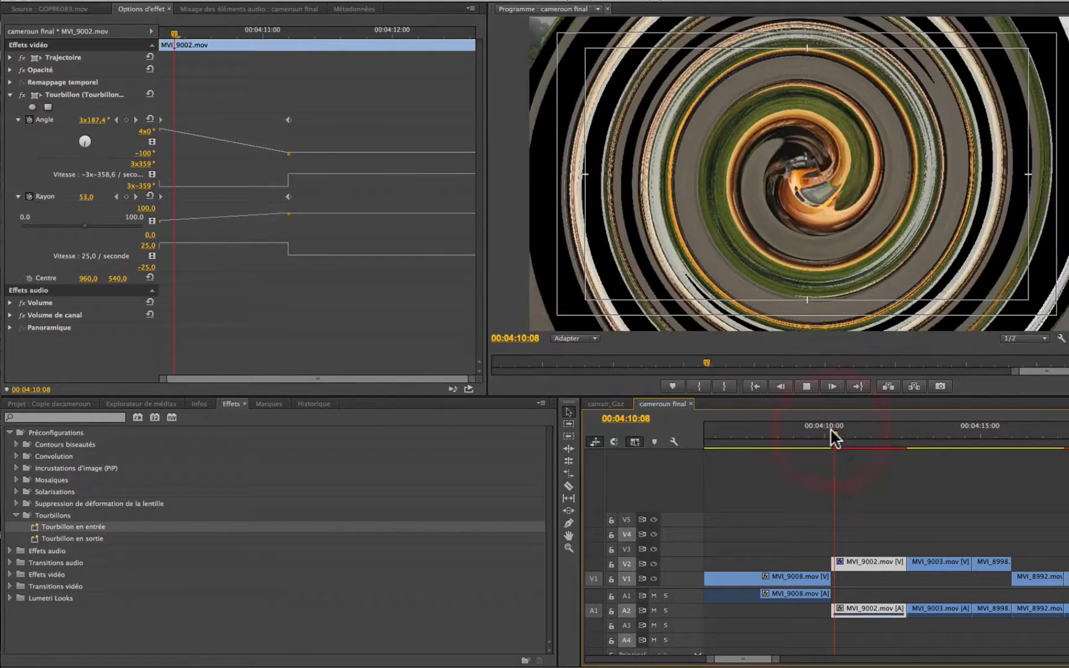
key("space")
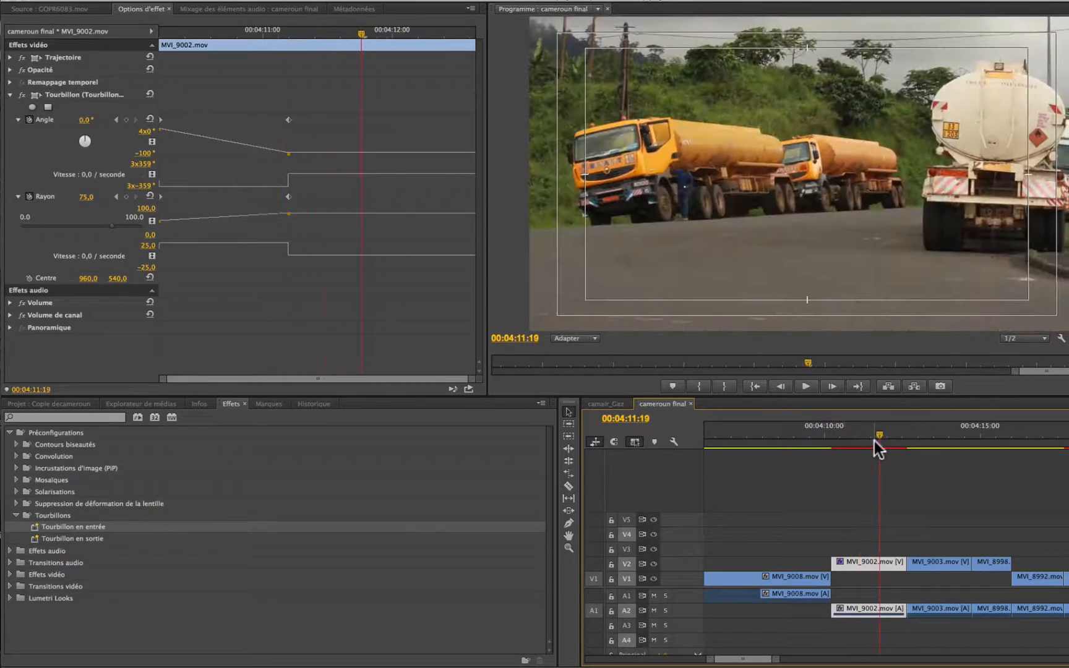
left_click_drag(878, 438, 831, 452)
key("space")
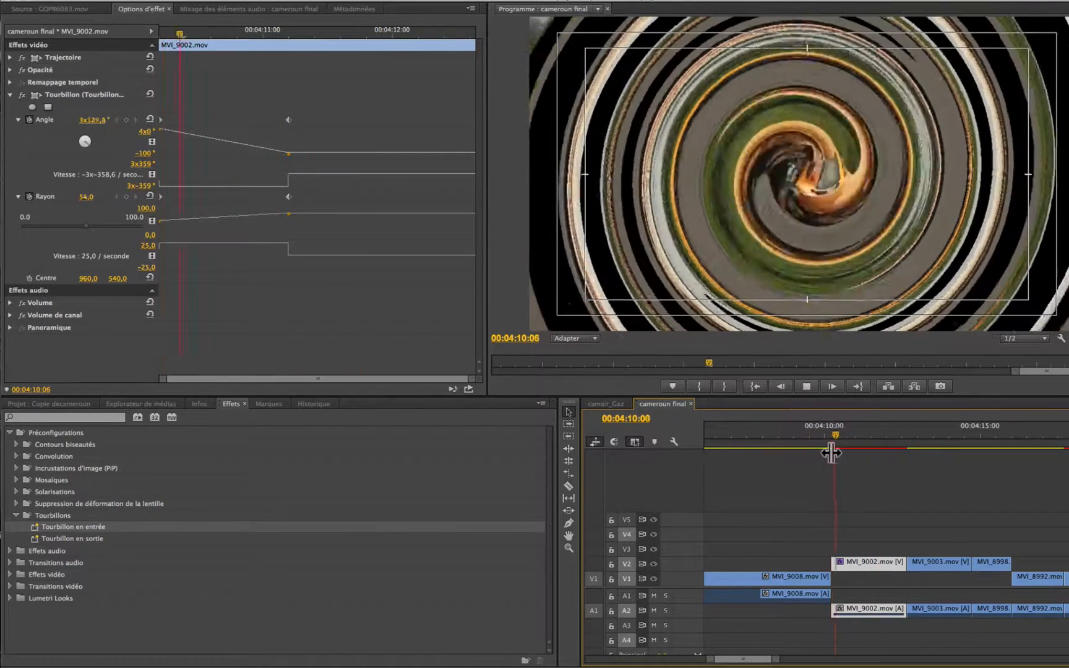
key("space")
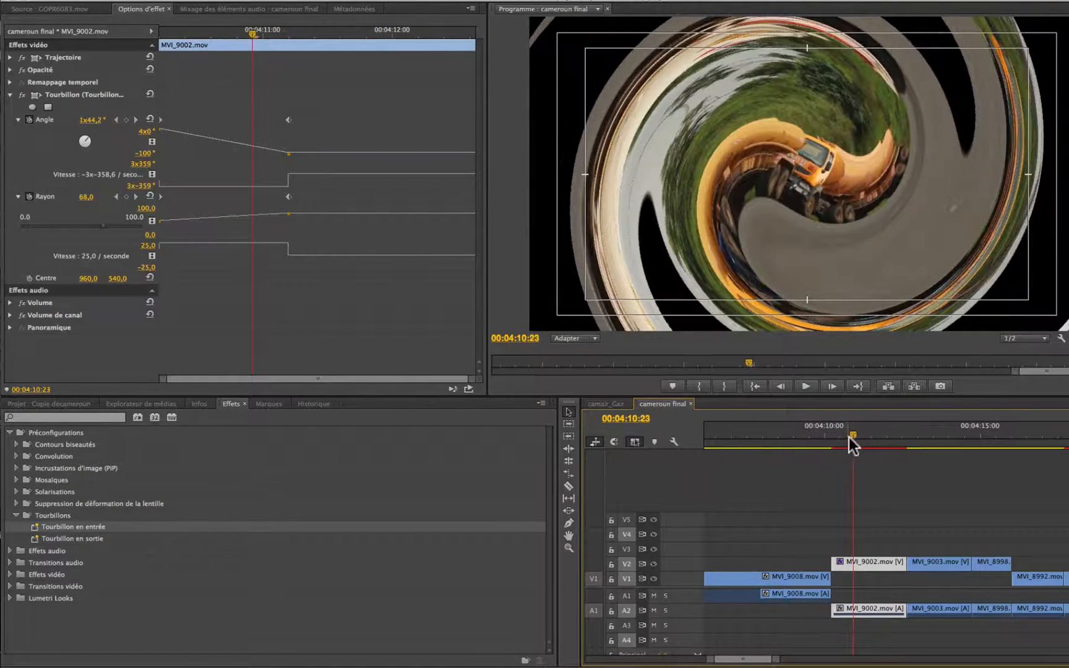
left_click_drag(849, 437, 833, 446)
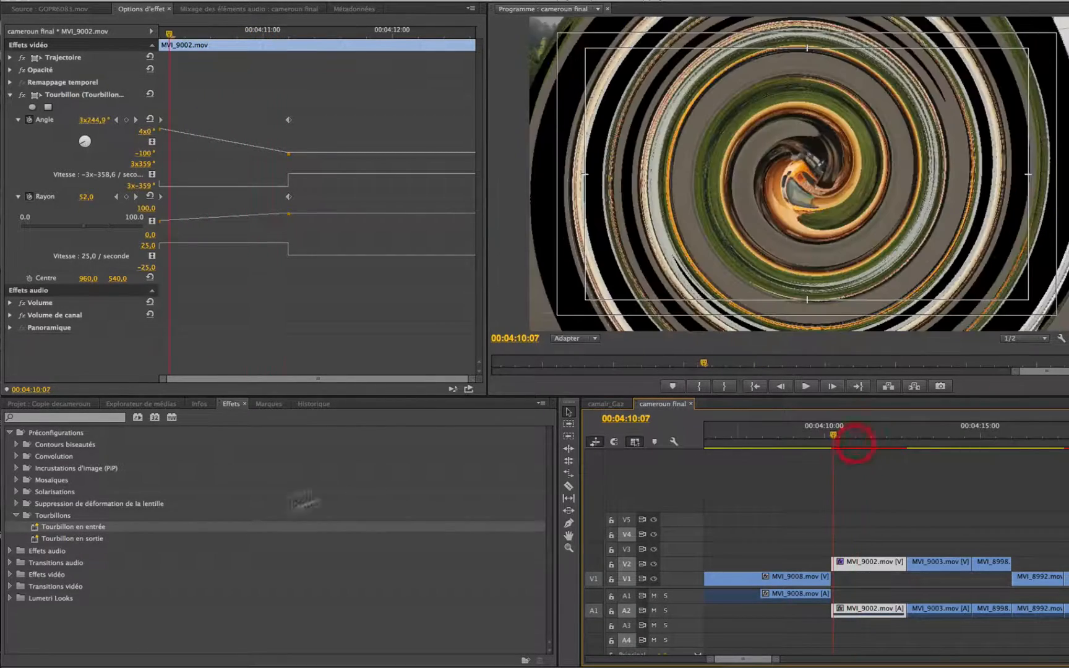
Step: Try the Tourbillon en sortie preset on MVI_9008.mov by previewing its passage into MVI_9002.mov, and undo the preset
left_click_drag(36, 541, 814, 582)
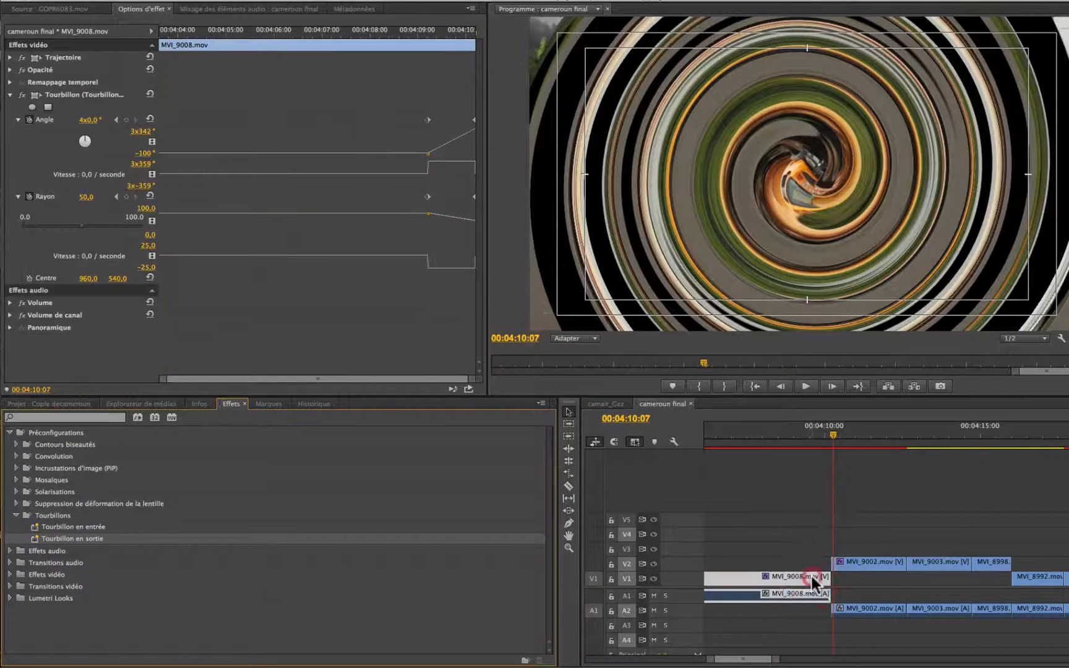
left_click(743, 434)
key("space")
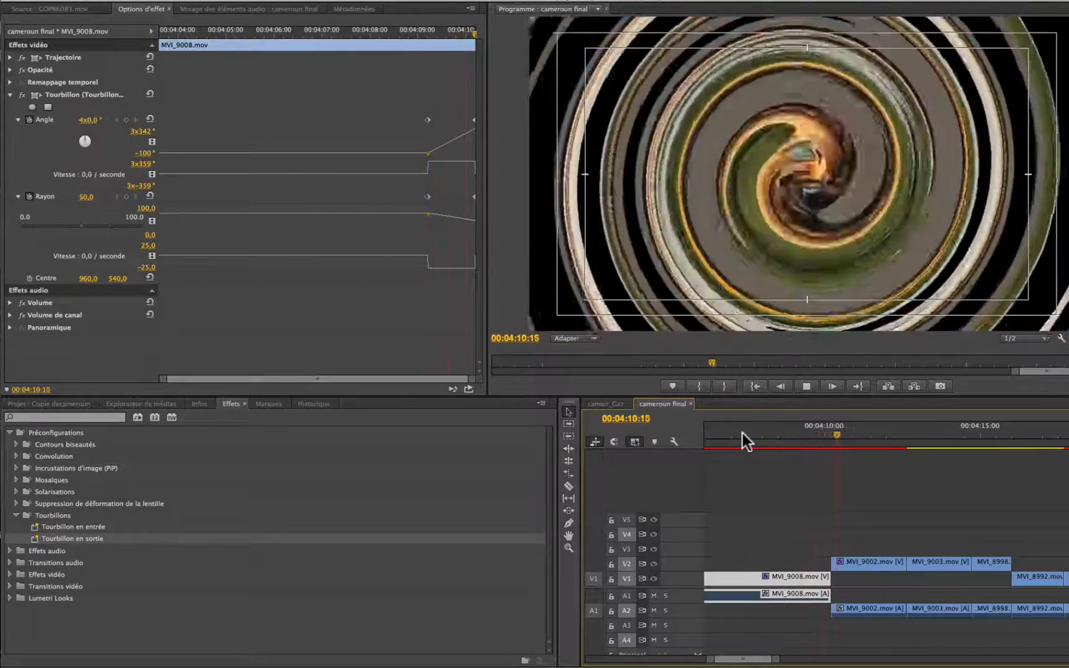
key("space")
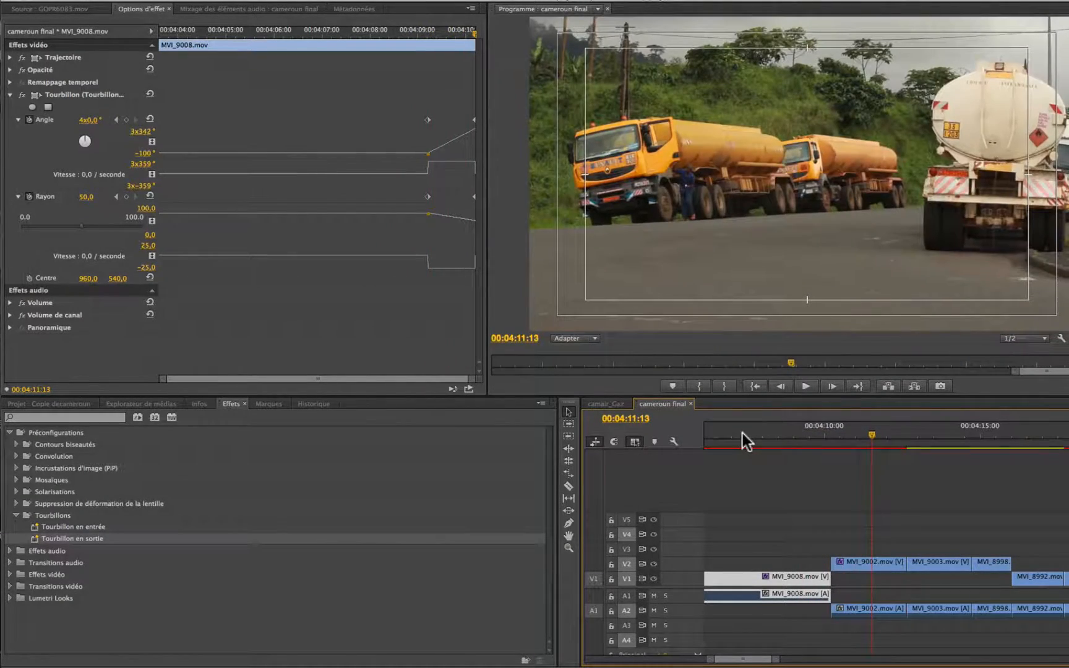
key("super+z")
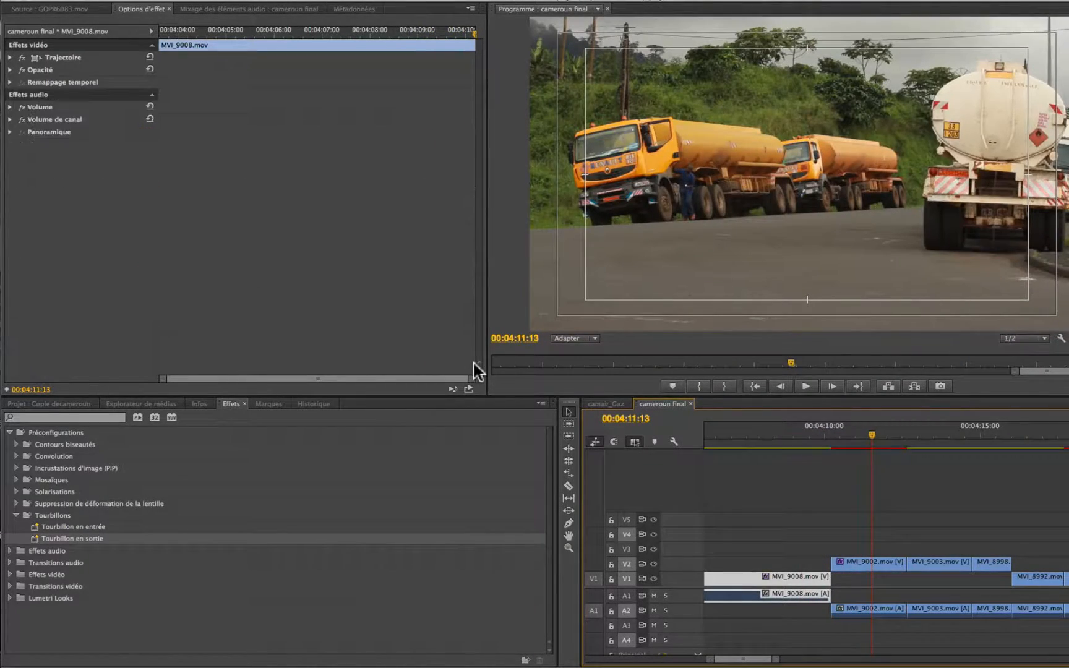